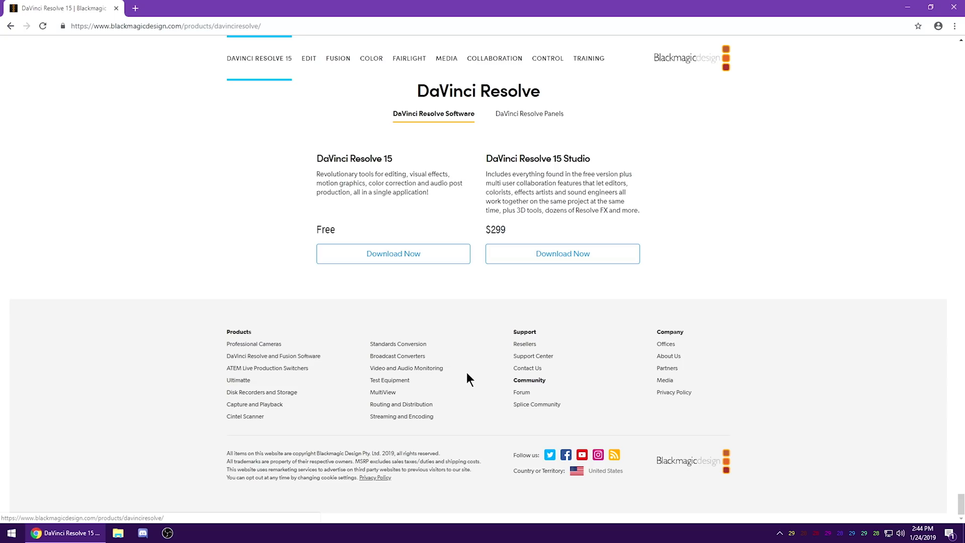
Step: Download the DaVinci Resolve 15.2.3 Studio Windows zip, allowing the site multiple downloads
left_click(271, 487)
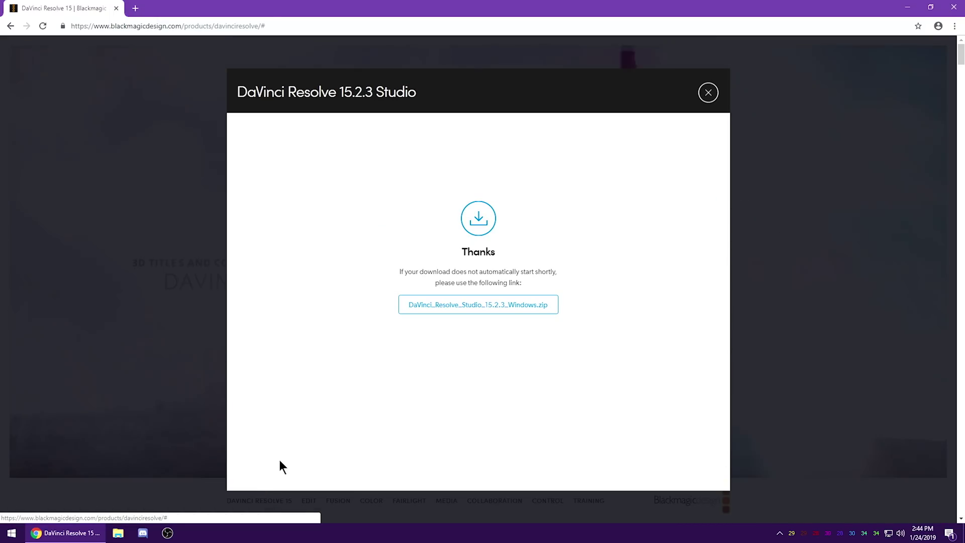
left_click(467, 305)
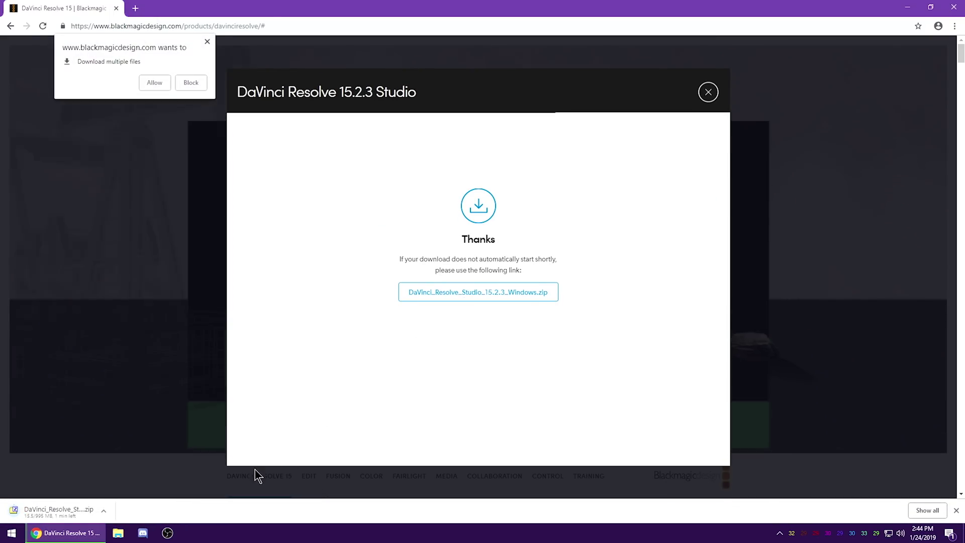
left_click(162, 88)
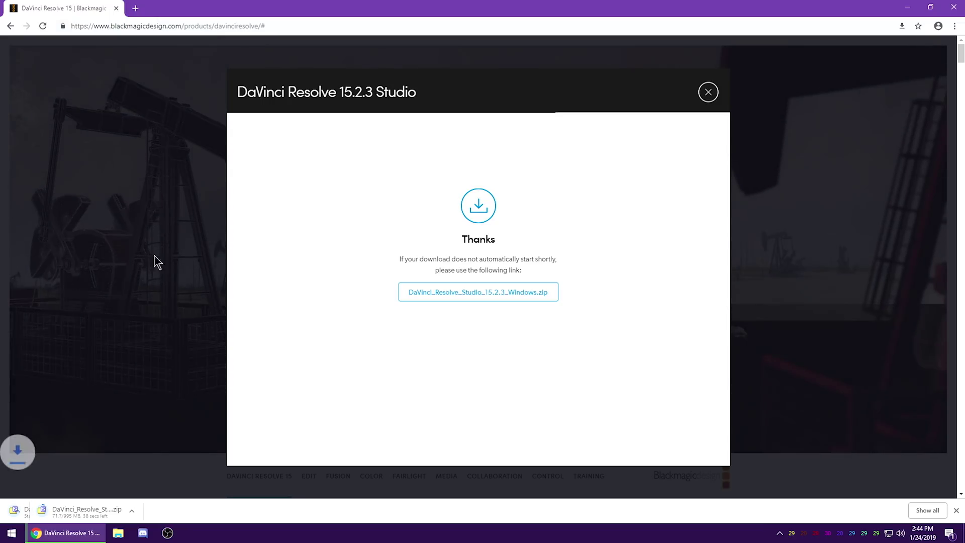
Step: Cancel the duplicate Resolve Studio download in the download shelf
left_click(103, 511)
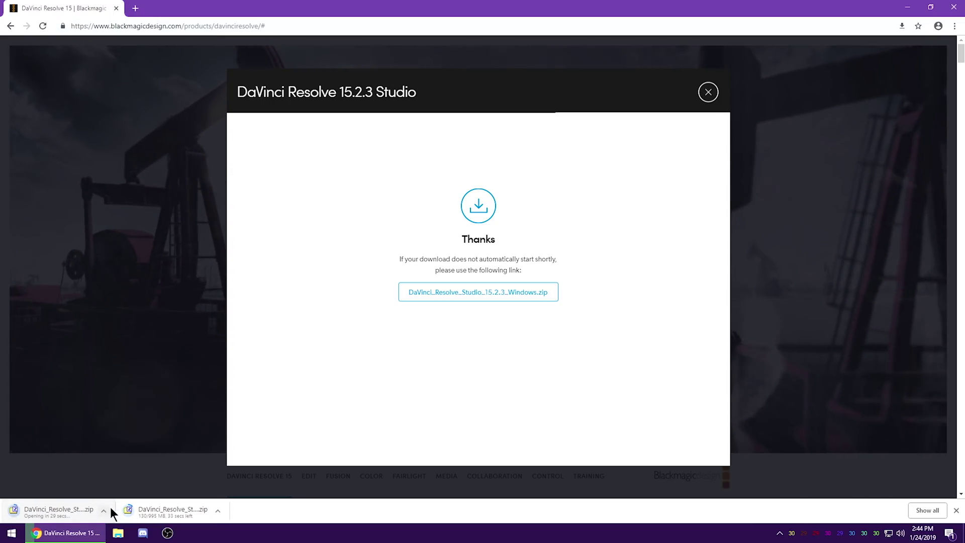
left_click(105, 510)
left_click(113, 493)
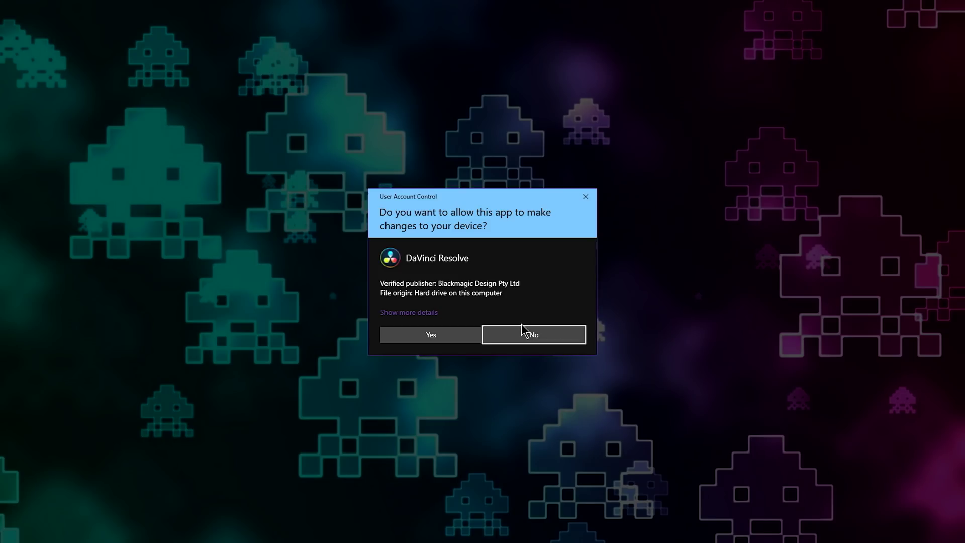
Step: Run the approved Resolve Studio installer with PostgreSQL 9.5.4-1 ticked among its components
left_click(538, 333)
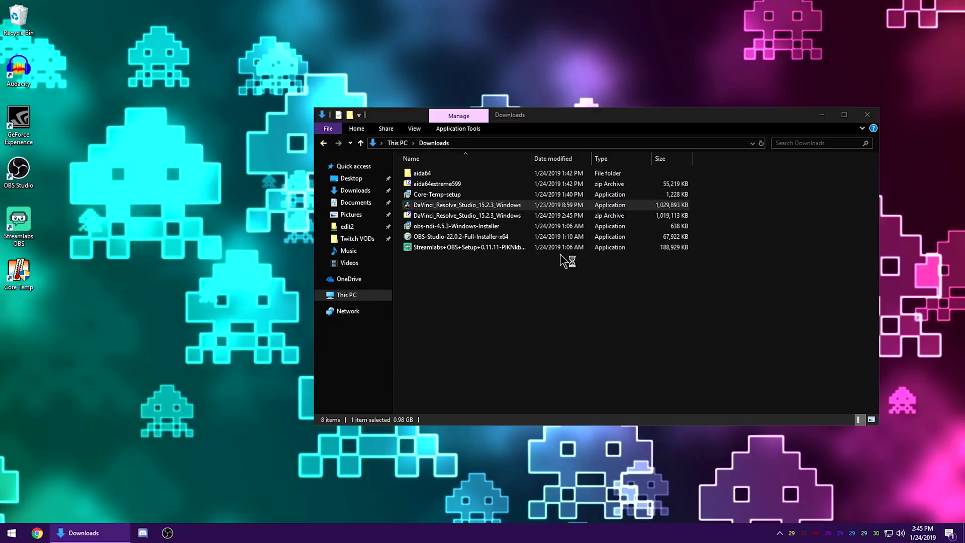
left_click(821, 115)
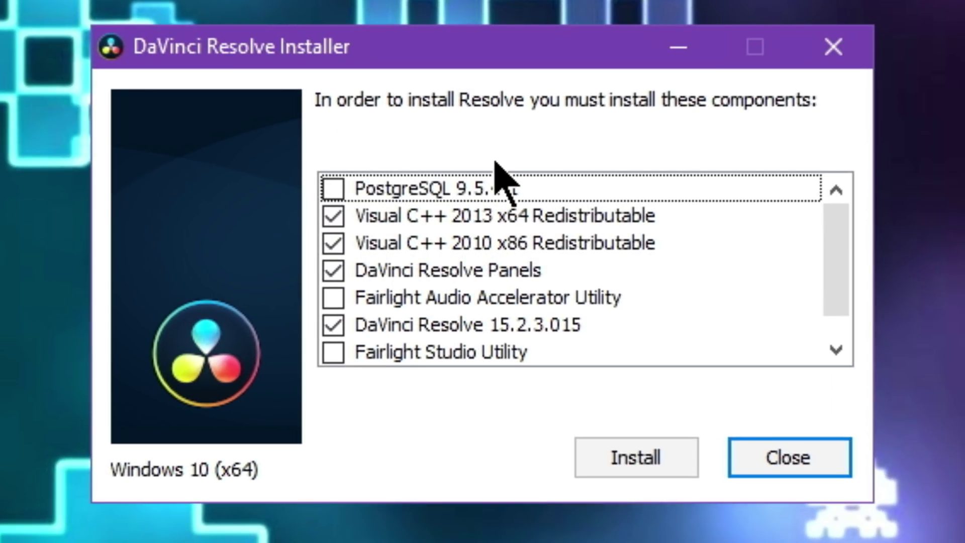
left_click(332, 190)
scroll(334, 254, "down", 1)
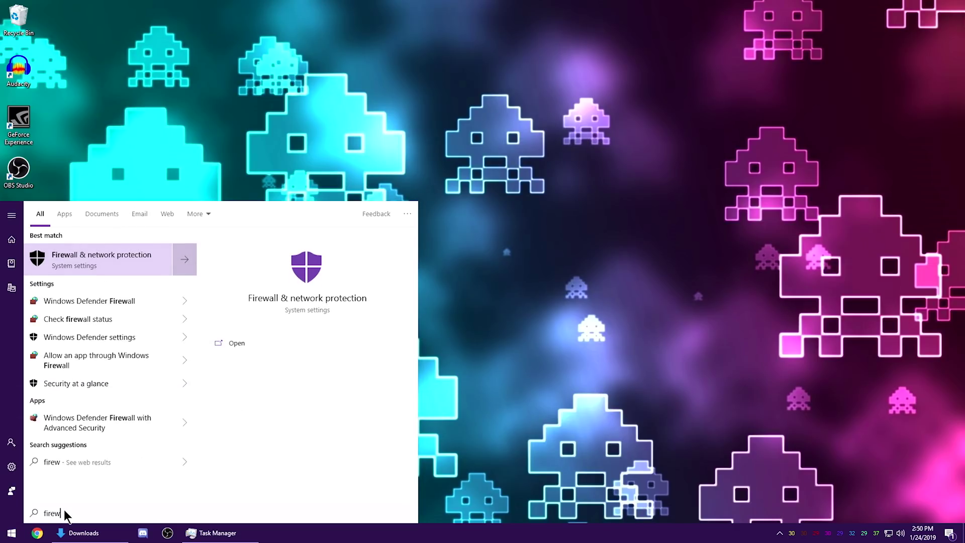
Step: Open Windows Defender Firewall's allowed-apps list and start adding another program
key("Return")
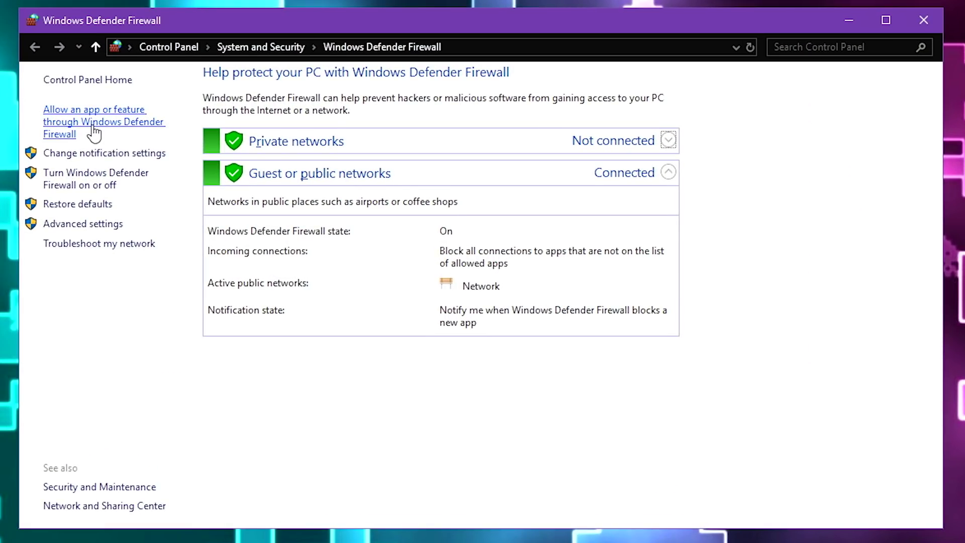
left_click(93, 129)
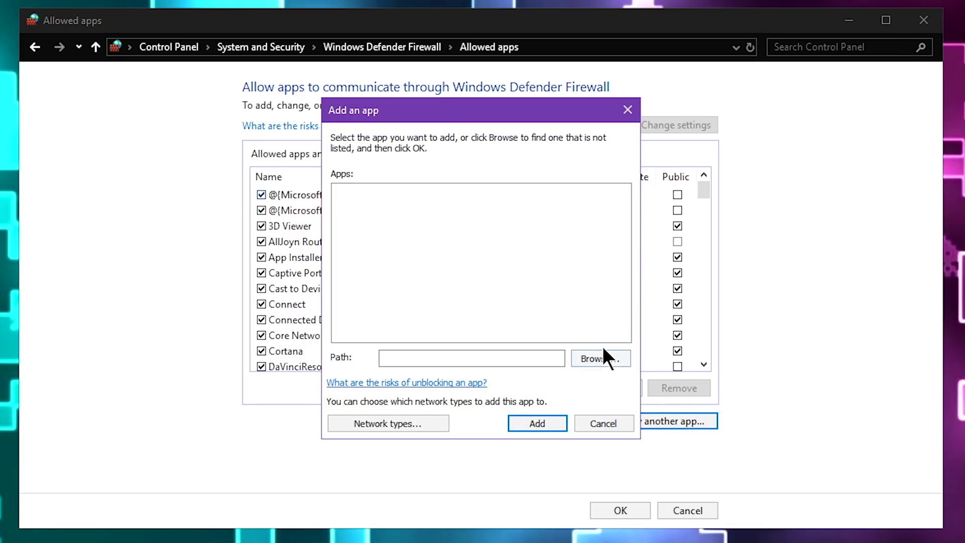
left_click(598, 357)
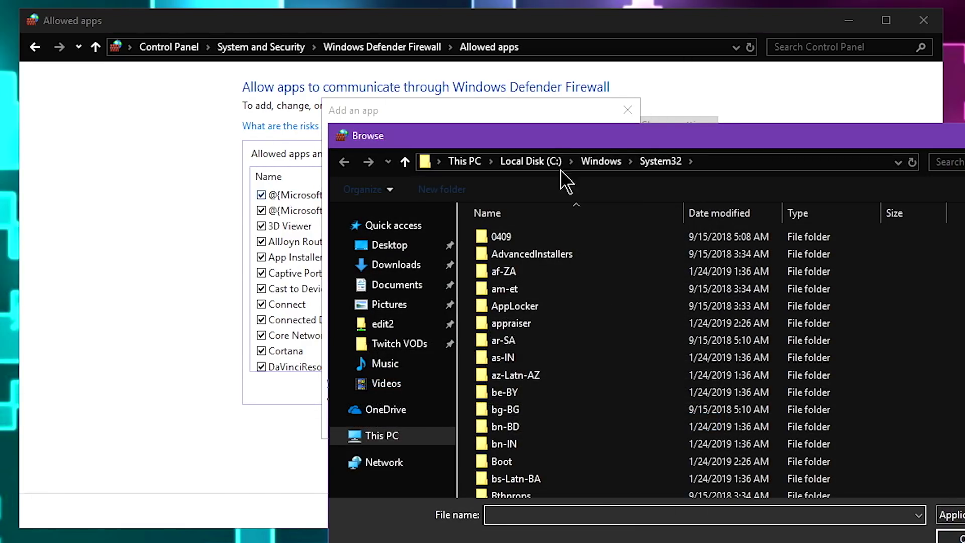
Step: Browse to C:\Program Files\PostgreSQL\9.5\bin\psql and add it to the allowed apps
left_click(526, 159)
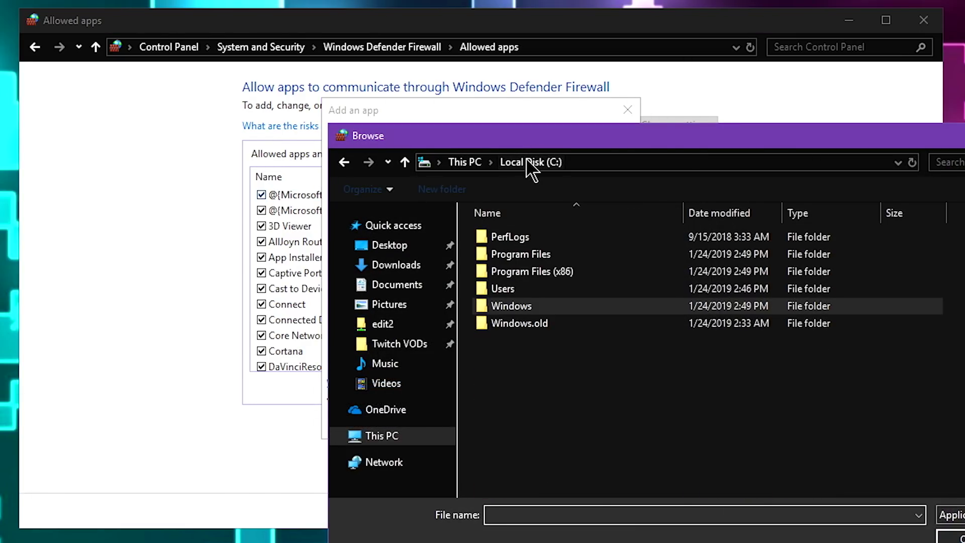
double_click(524, 253)
scroll(550, 347, "down", 2)
double_click(540, 361)
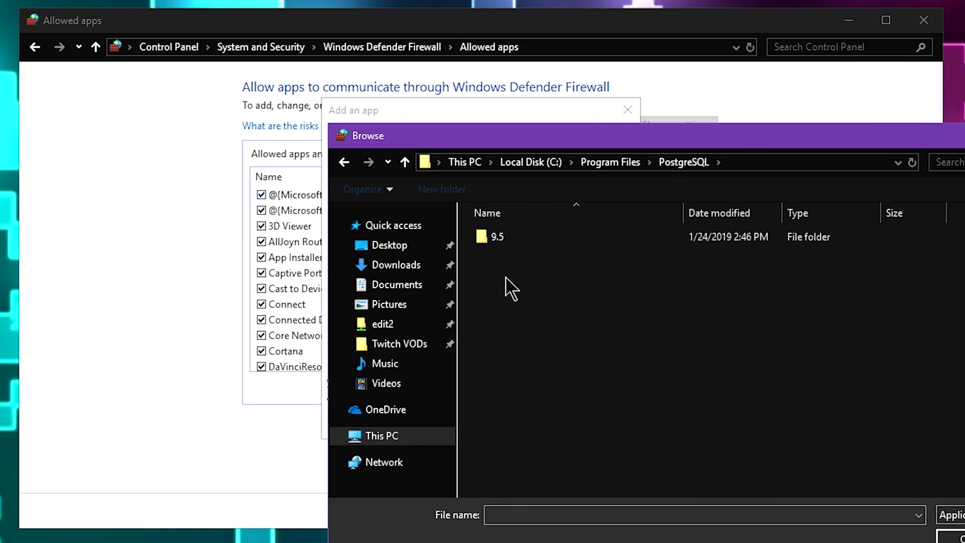
double_click(496, 234)
double_click(496, 237)
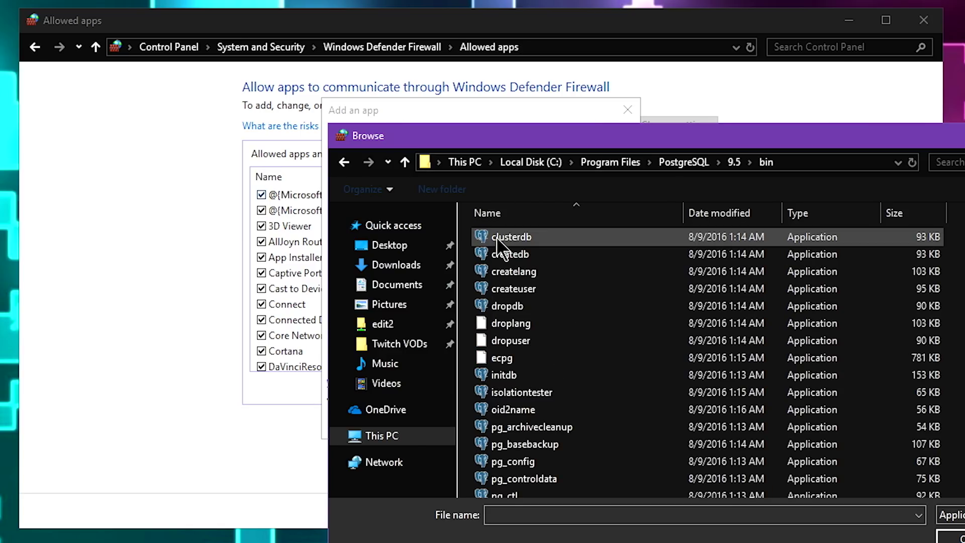
scroll(522, 351, "down", 2)
scroll(522, 351, "down", 2)
scroll(523, 351, "down", 1)
scroll(523, 352, "down", 2)
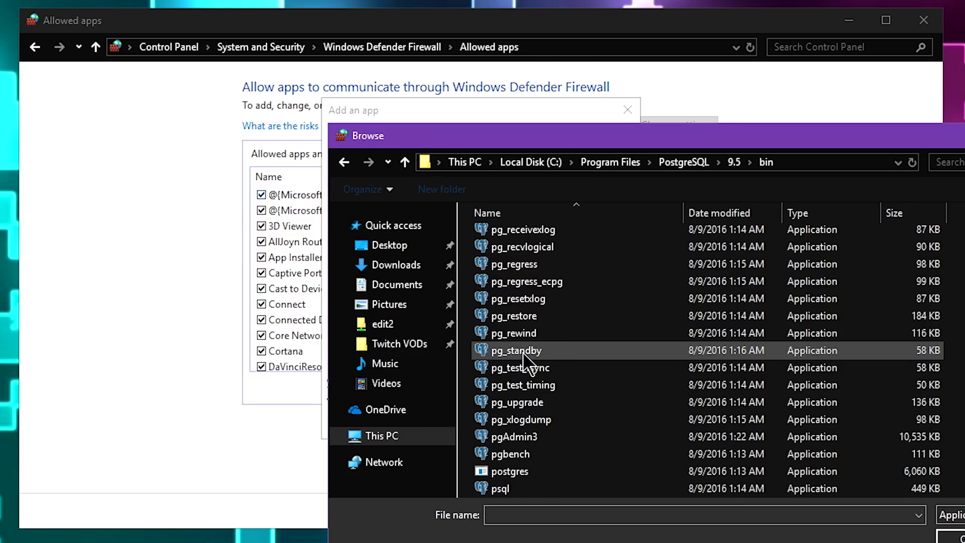
scroll(521, 377, "down", 2)
double_click(517, 402)
left_click(533, 413)
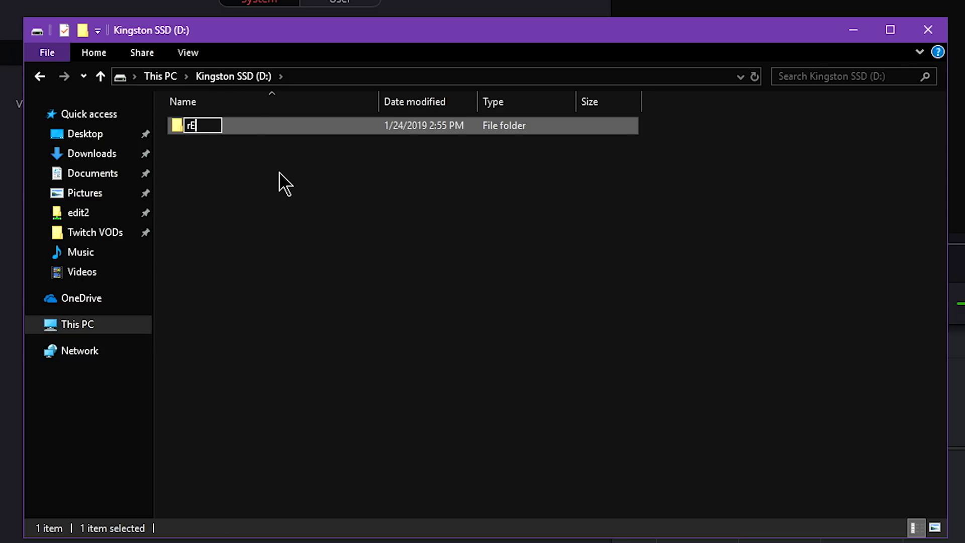
Step: Create two folders on the Kingston SSD named 'Resolve Cache' and 'Resolve Render'
type("SOU")
key("BackSpace")
key("BackSpace")
key("BackSpace")
key("BackSpace")
key("BackSpace")
type("R")
type("esolve Cache")
key("Return")
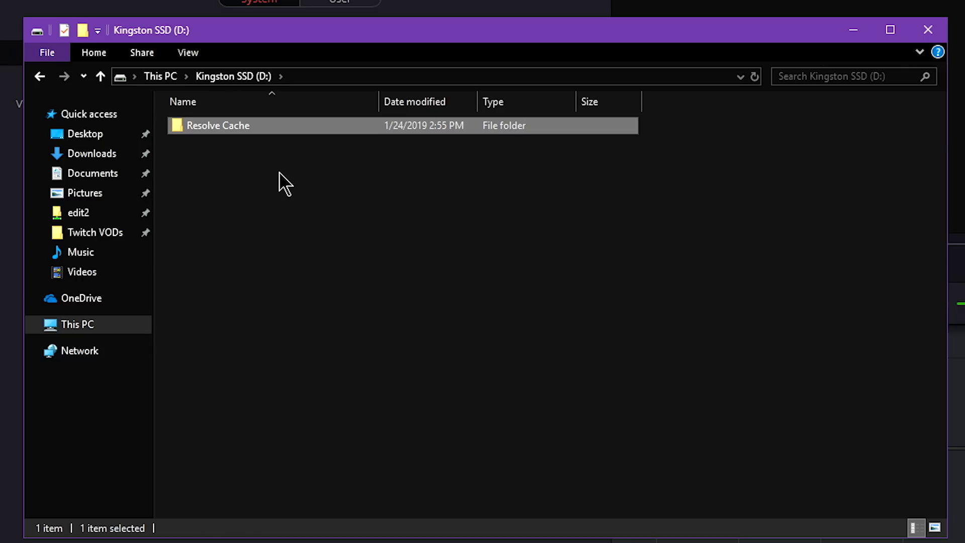
key("ctrl+shift+n")
type("Resolve Render")
key("Return")
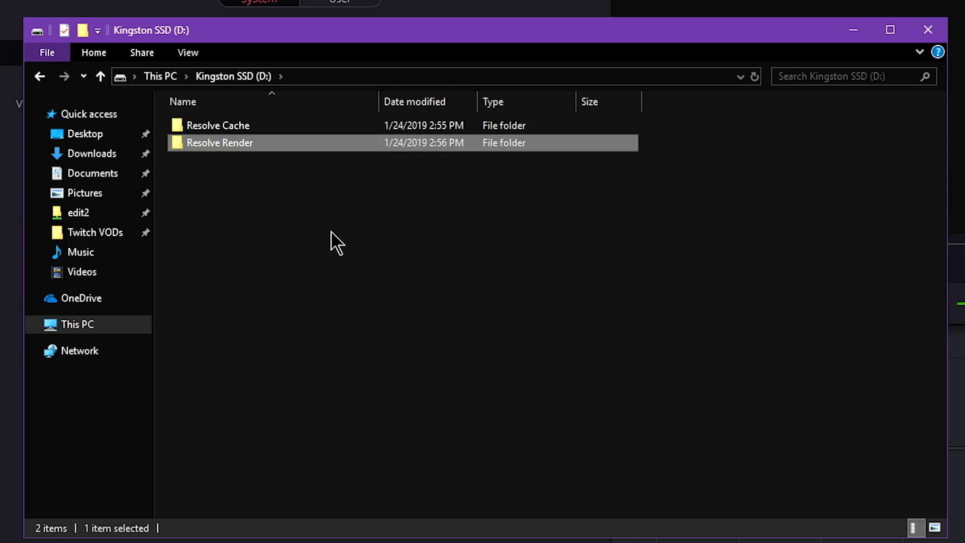
Step: Share the Resolve Render folder with Everyone at Read/Write permission
right_click(216, 146)
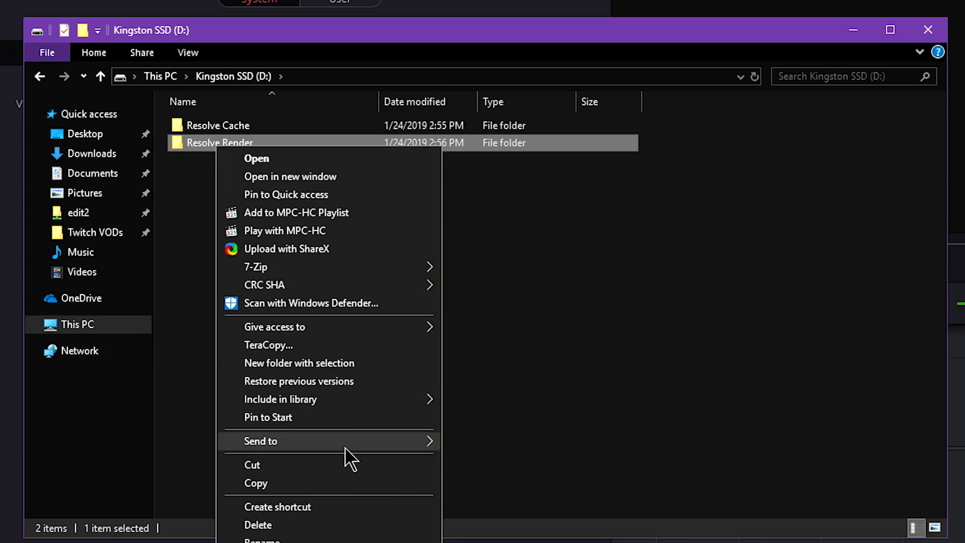
left_click(261, 540)
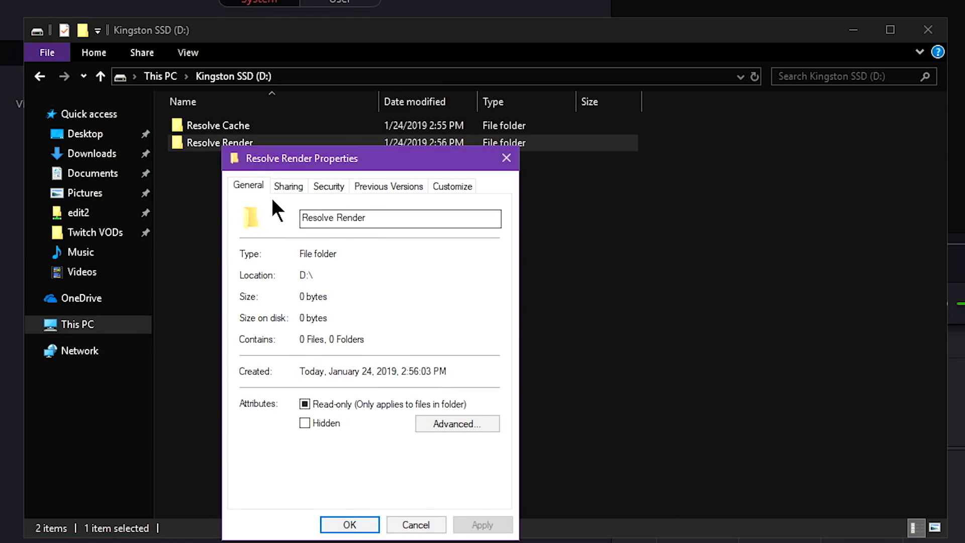
left_click(287, 186)
left_click(298, 297)
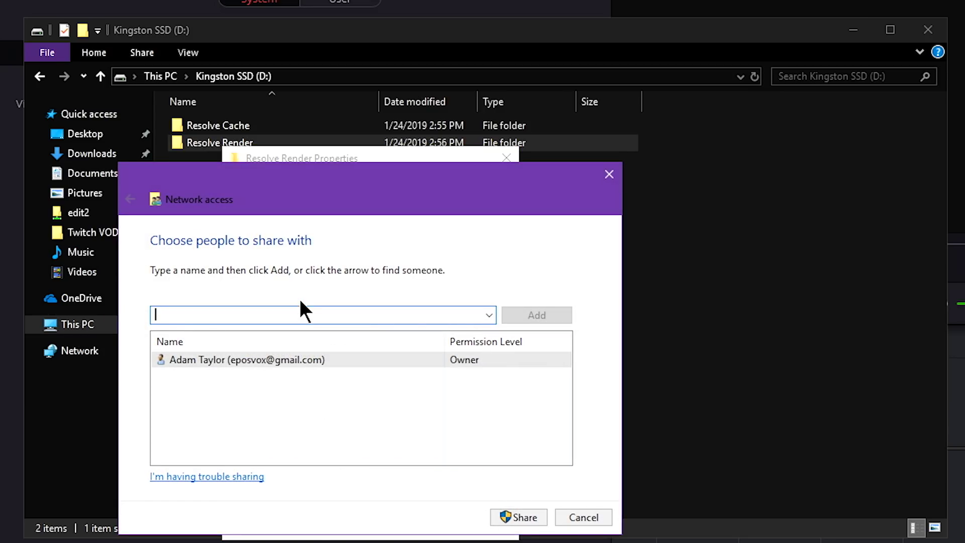
type("Everyone")
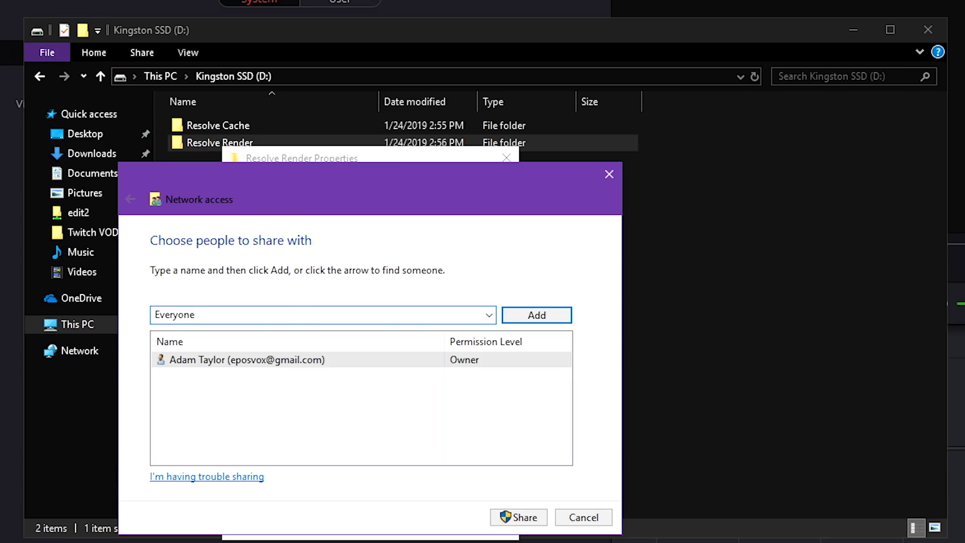
left_click(506, 316)
left_click(475, 374)
left_click(510, 398)
left_click(520, 517)
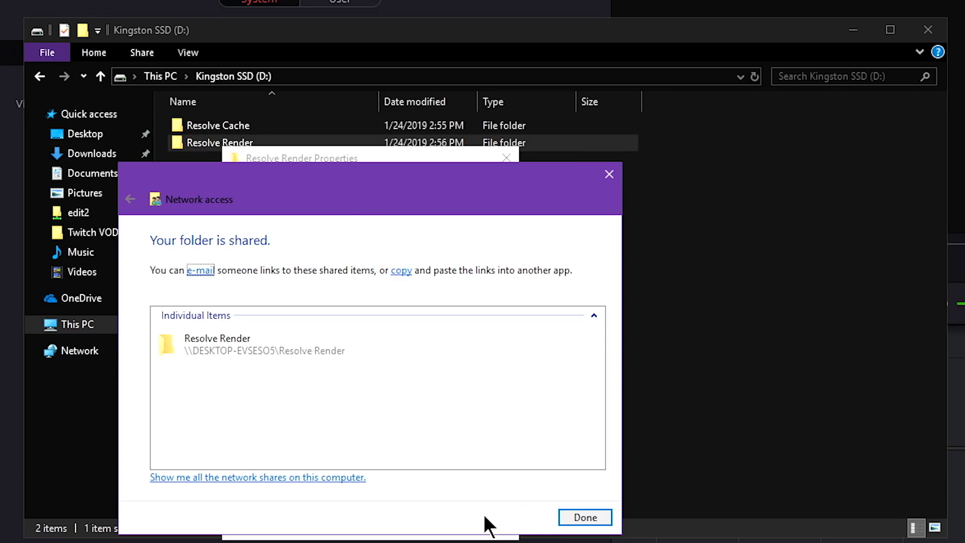
left_click(596, 516)
left_click(353, 524)
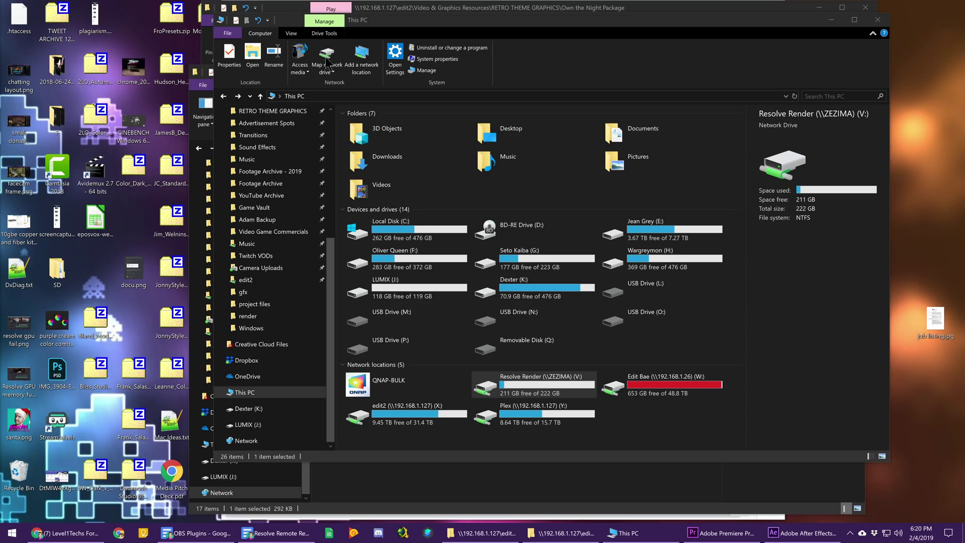
Step: Map \\Zezima\Resolve Render as drive V: with reconnect at sign-in kept on
left_click(326, 60)
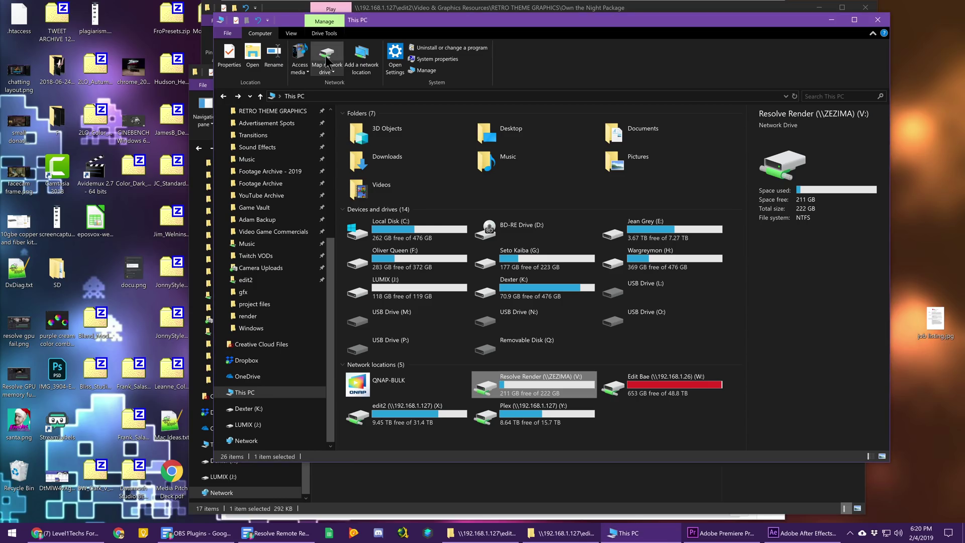
left_click(437, 226)
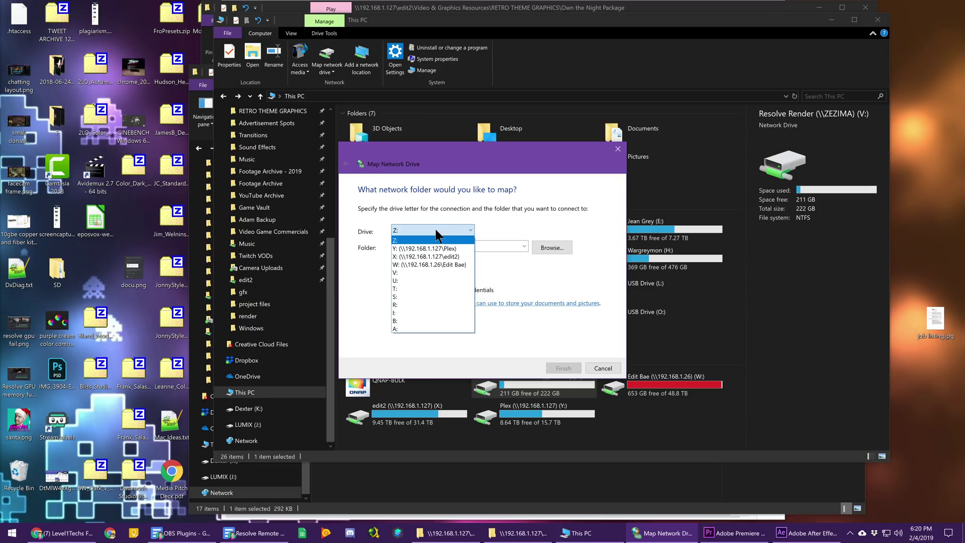
left_click(424, 267)
left_click(561, 251)
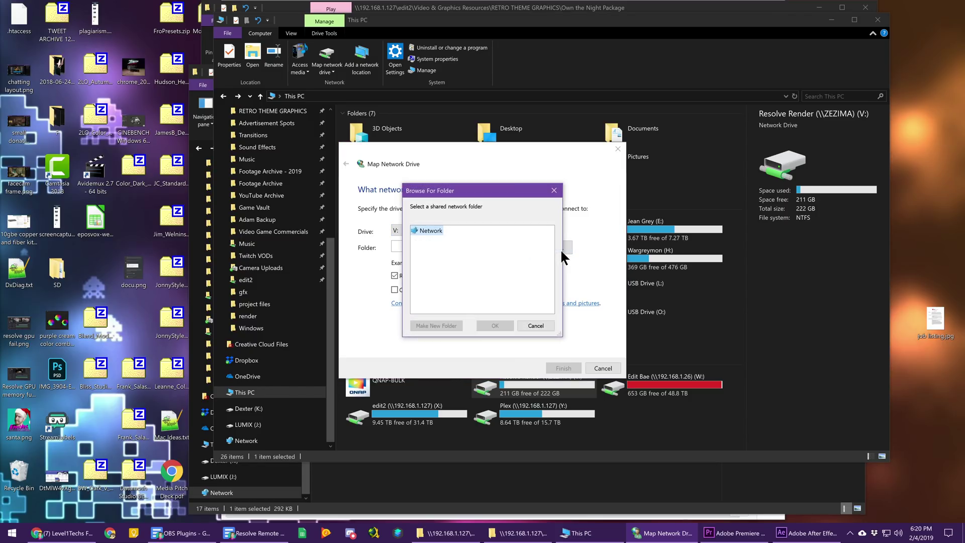
left_click(526, 323)
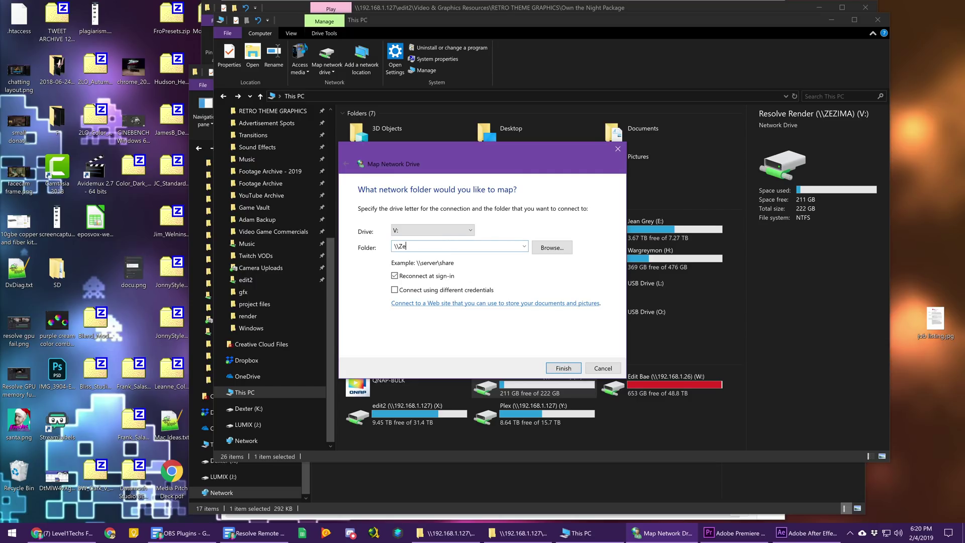
left_click(449, 245)
type("\\\\Zezima\\")
left_click(537, 247)
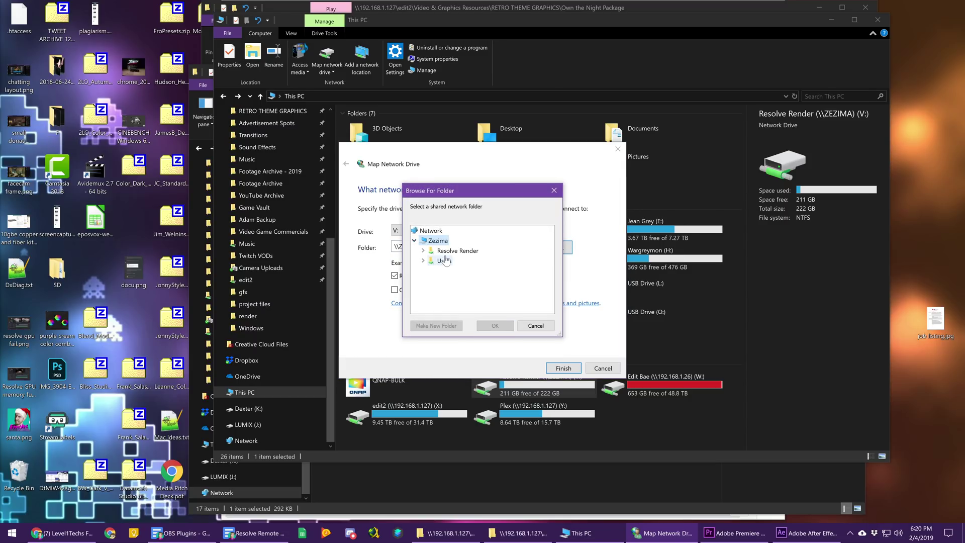
left_click(497, 324)
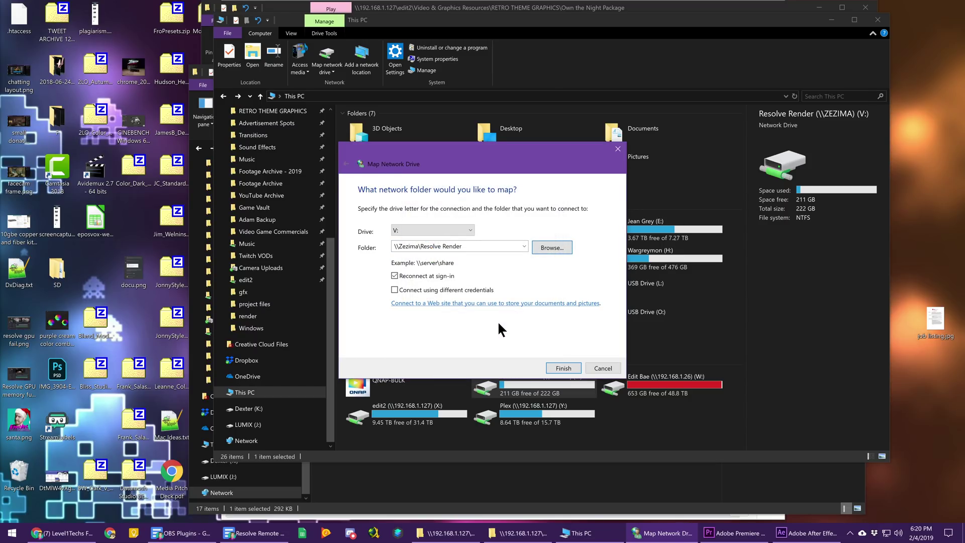
left_click(577, 367)
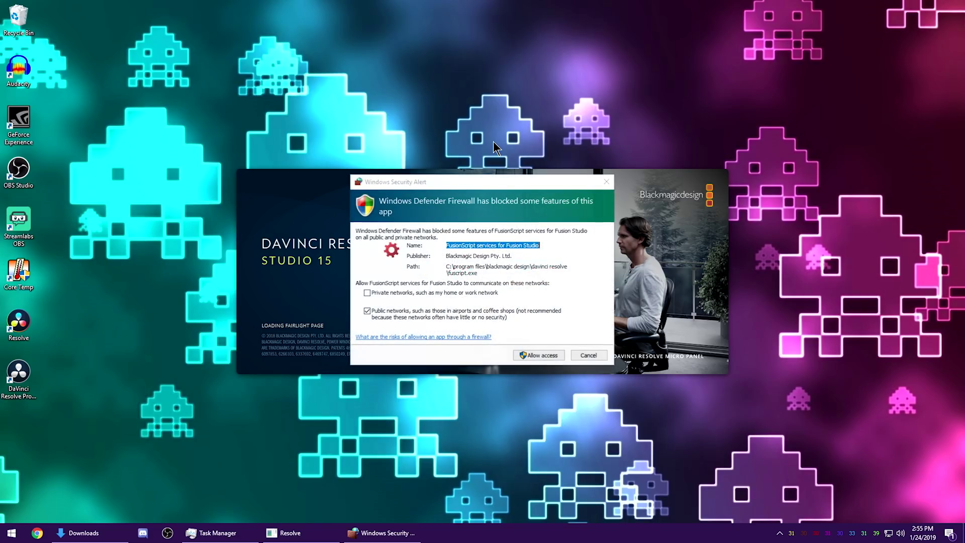
Step: Tick Private networks alongside Public and allow FusionScript through the firewall
left_click(394, 295)
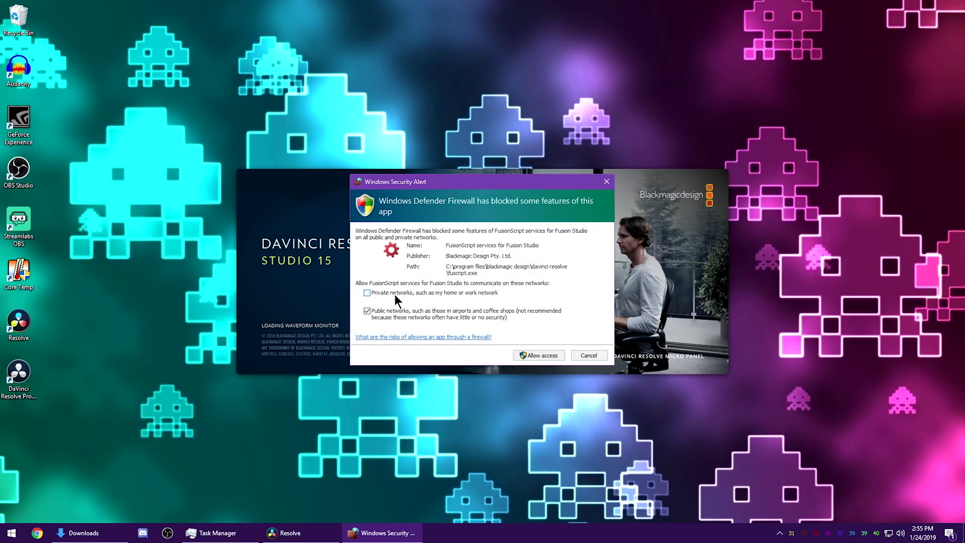
left_click(527, 358)
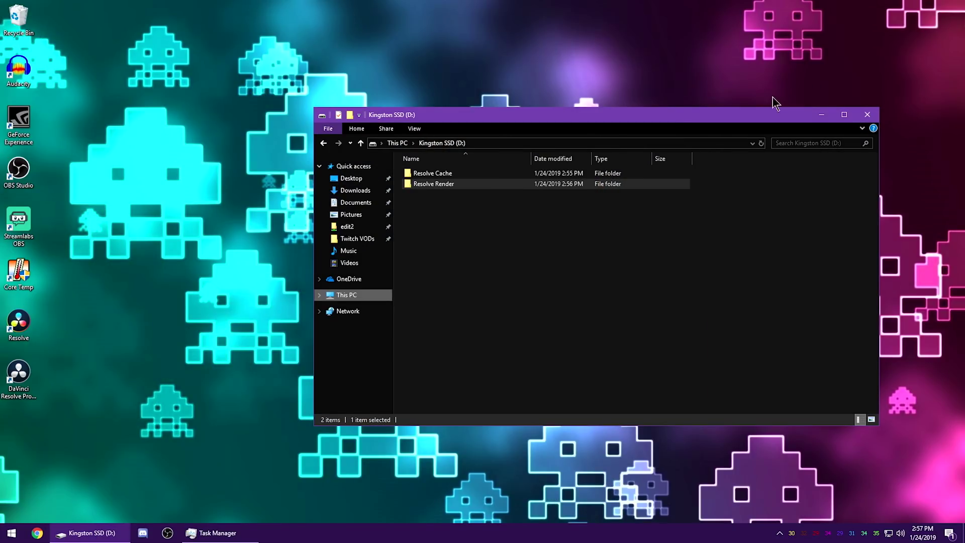
Step: Launch DaVinci Resolve Project Server from the desktop and start a new database
double_click(32, 366)
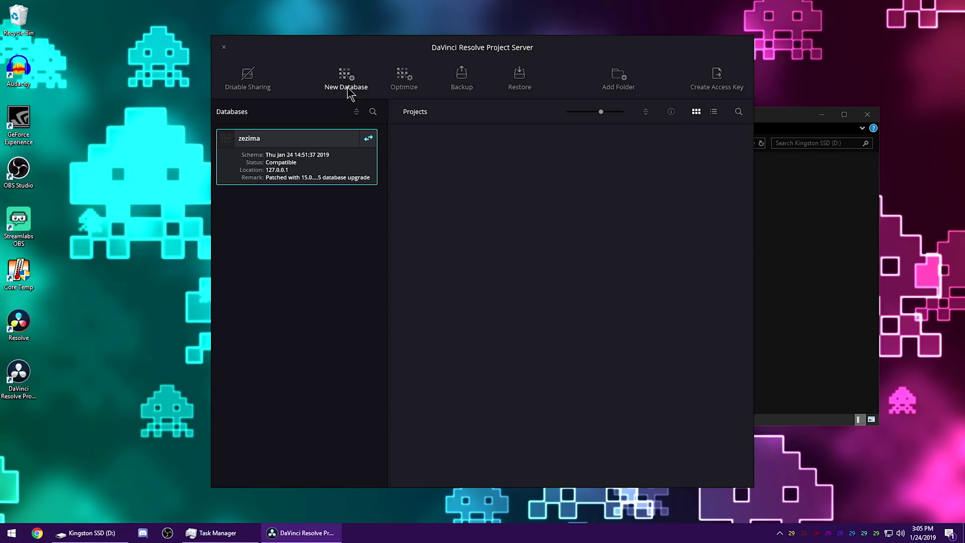
left_click(349, 90)
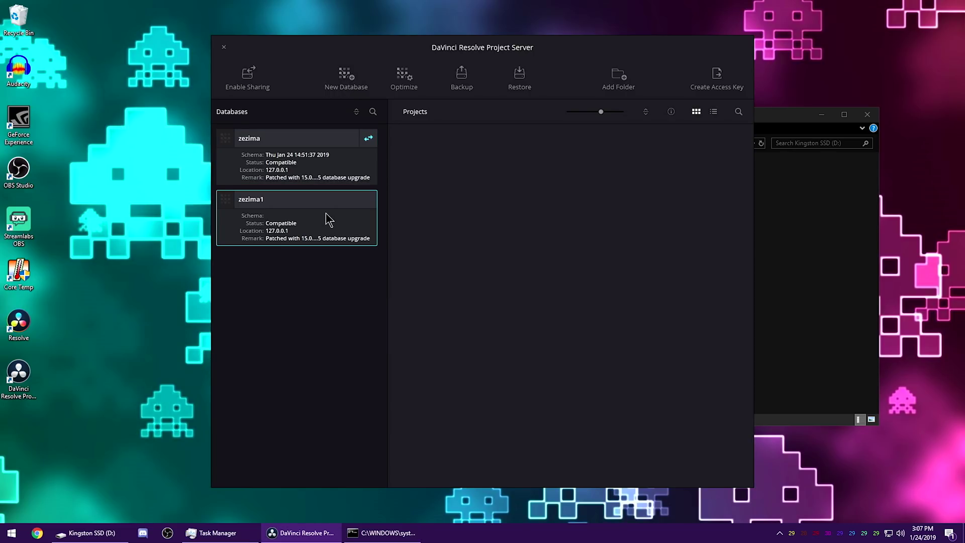
Step: Enable network sharing on zezima1, authorizing the PostgreSQL change, then show Resolve's database list
left_click(249, 78)
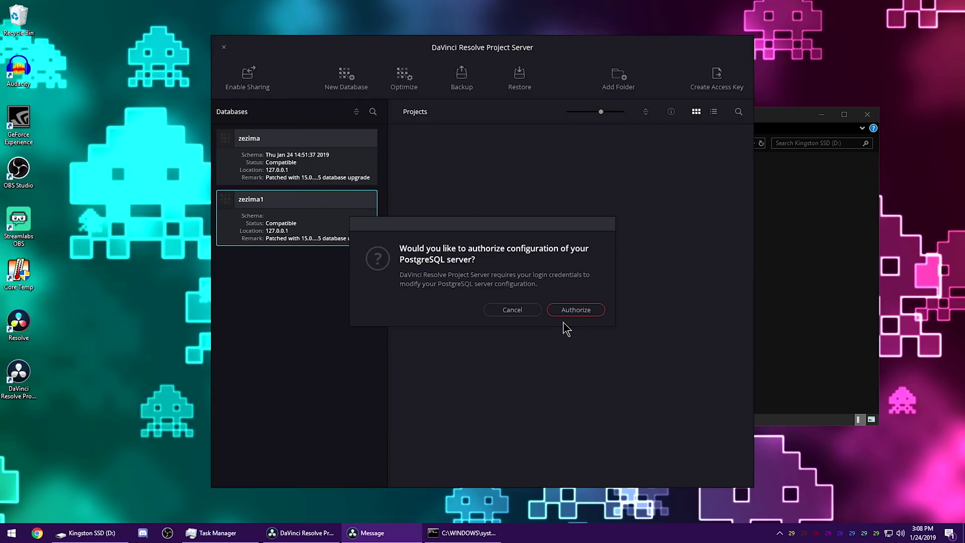
left_click(573, 309)
left_click(456, 335)
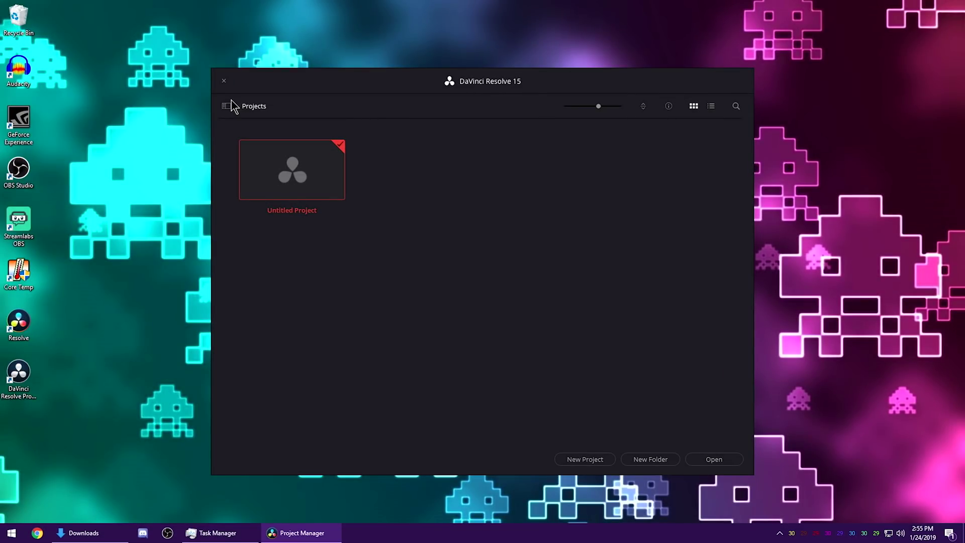
left_click(226, 105)
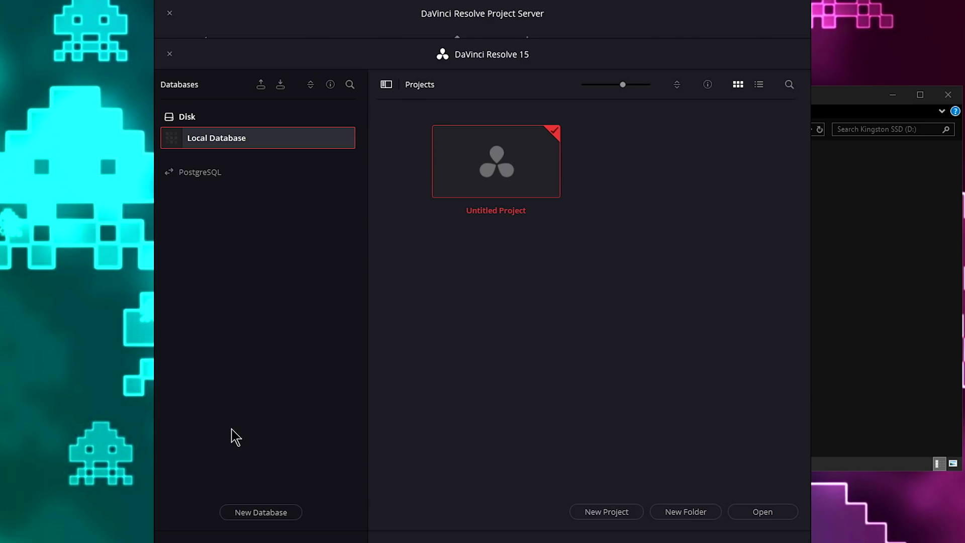
Step: Add a PostgreSQL connection to the shared database zezima2 with its name and server location
left_click(263, 514)
left_click(437, 231)
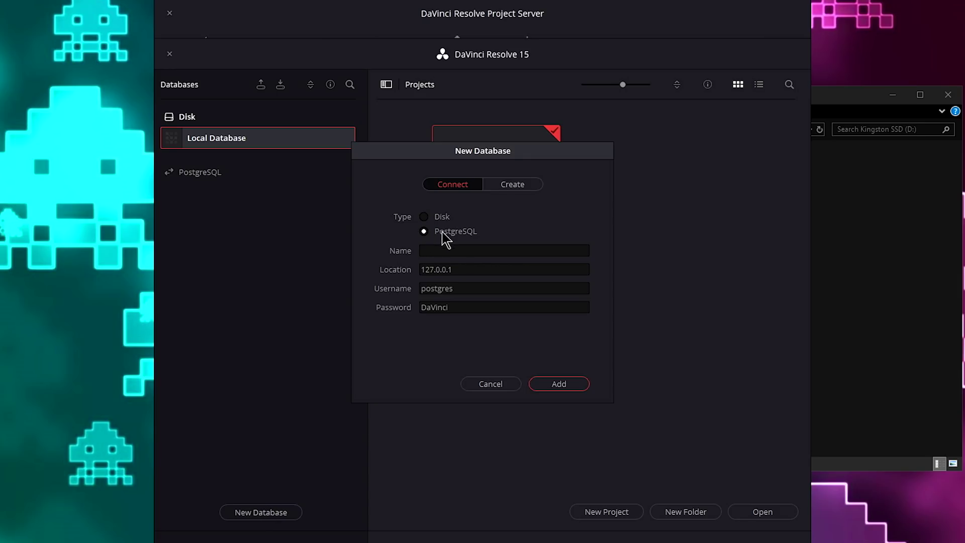
left_click(456, 250)
left_click(557, 383)
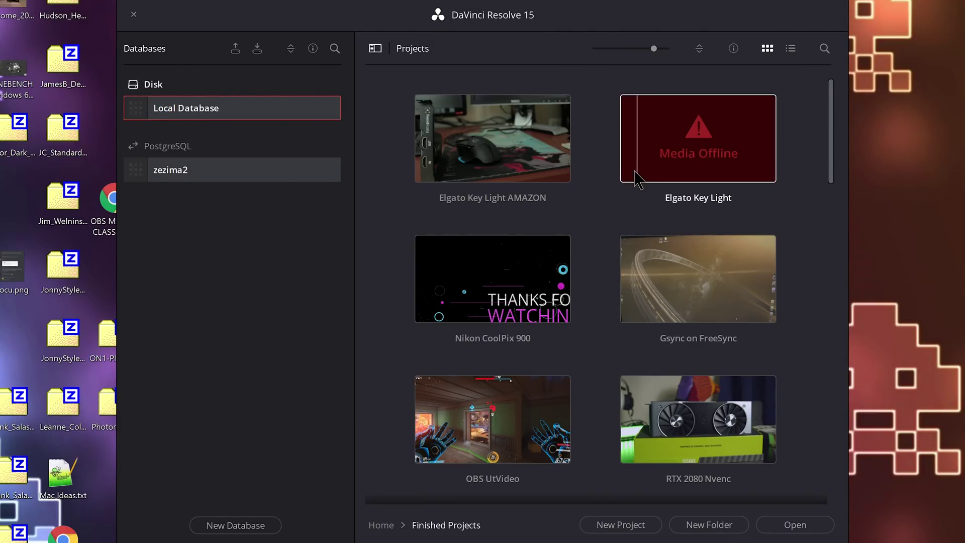
Step: Export Elgato Key Light AMAZON.drp to the Desktop, then switch to the zezima2 database
right_click(482, 157)
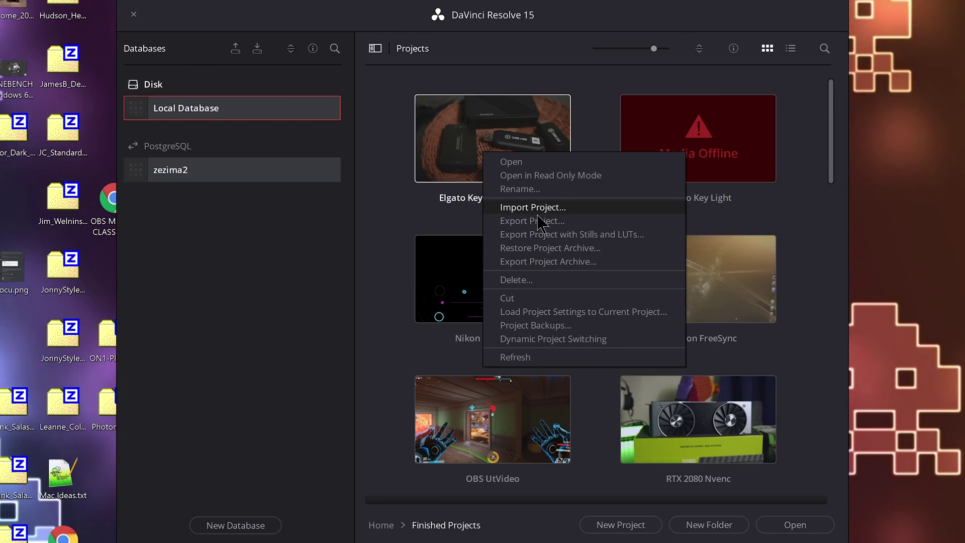
left_click(561, 235)
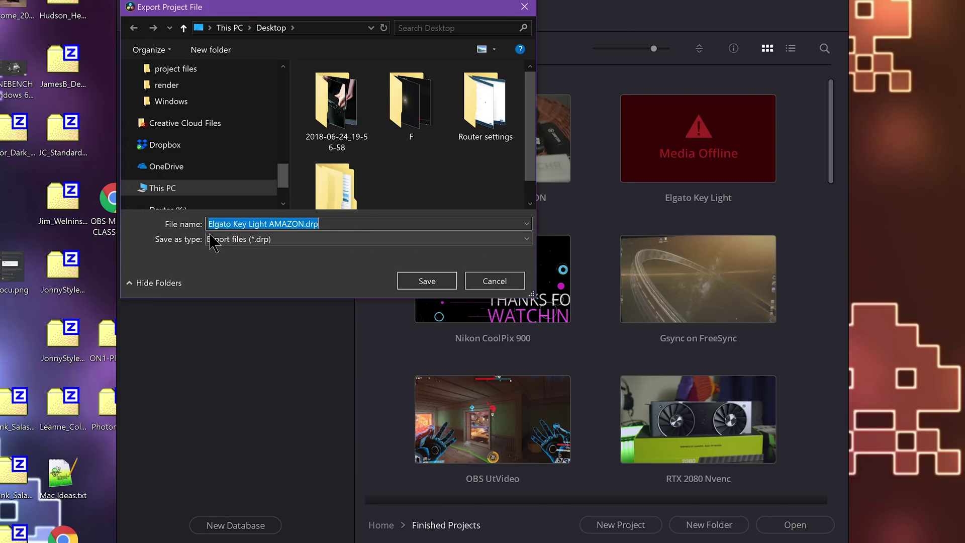
left_click(402, 282)
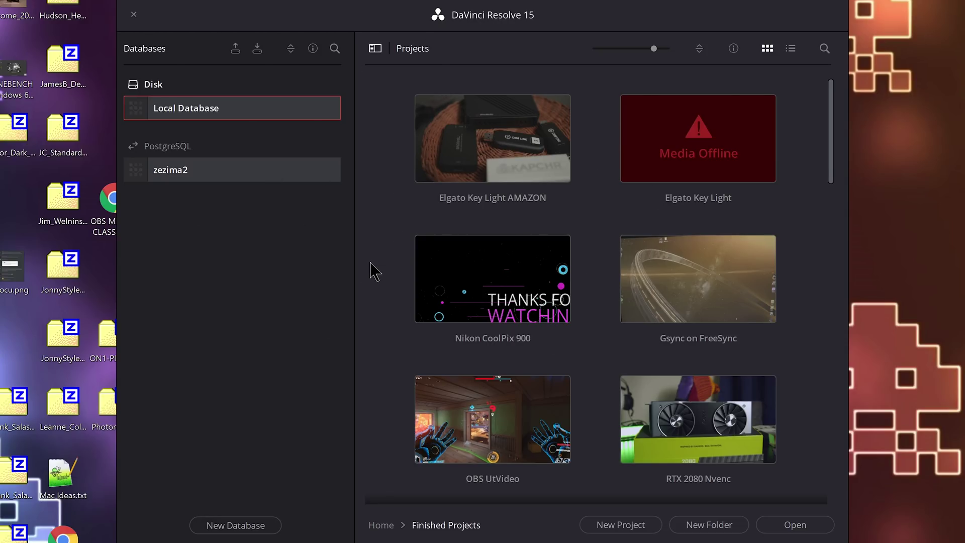
left_click(204, 171)
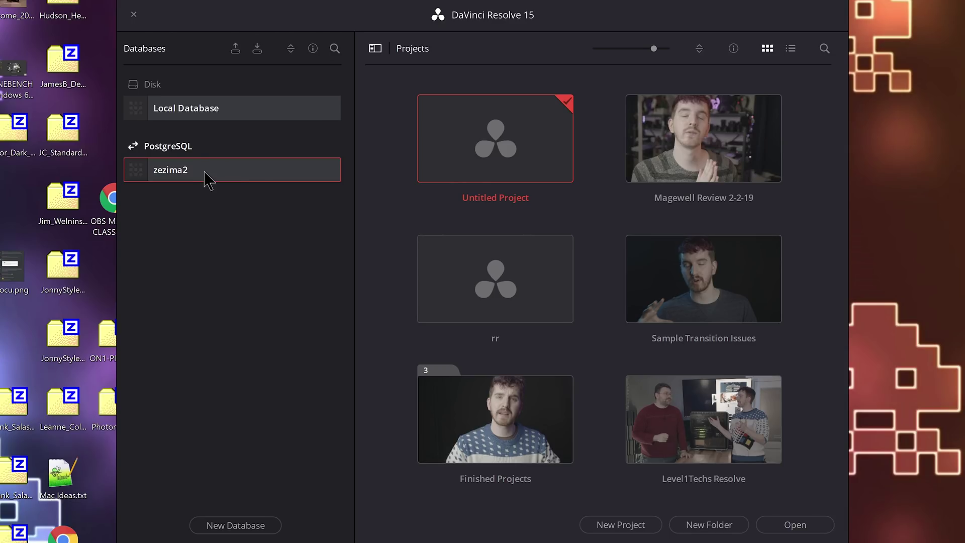
Step: Import Elgato Key Light AMAZON.drp into the zezima2 database and open it
right_click(380, 185)
left_click(423, 228)
left_click(416, 220)
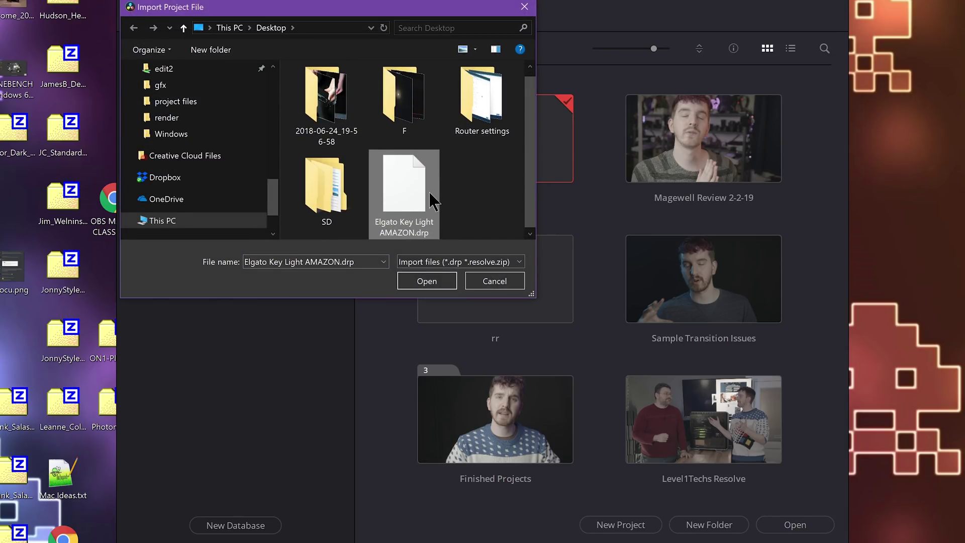
left_click(419, 284)
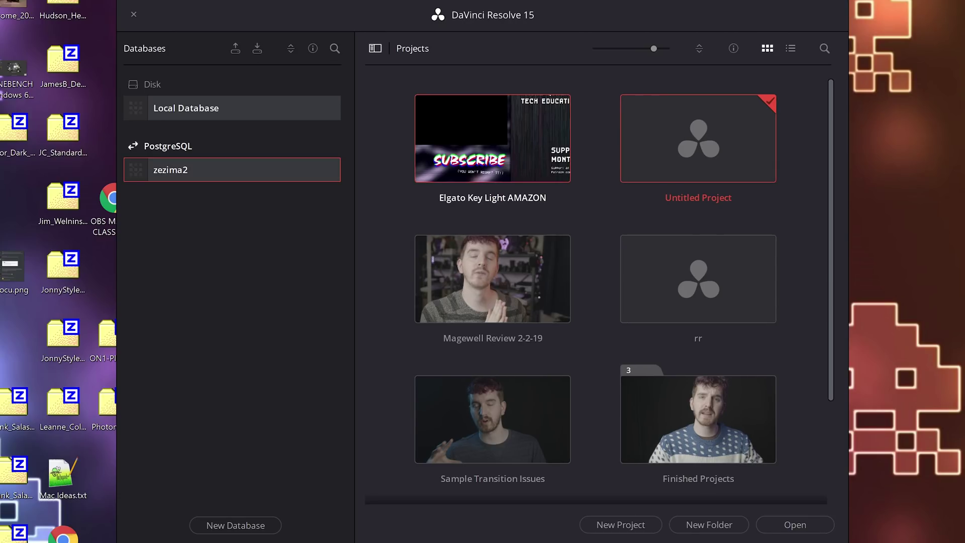
double_click(486, 148)
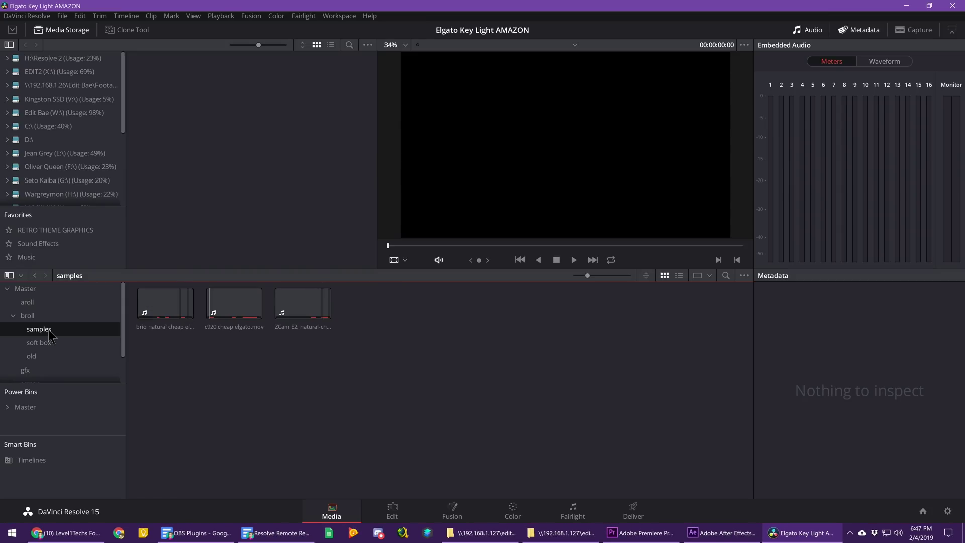
Step: Relink clip A001 in the aroll bin, reaching the Select Source Folder dialog
left_click(41, 342)
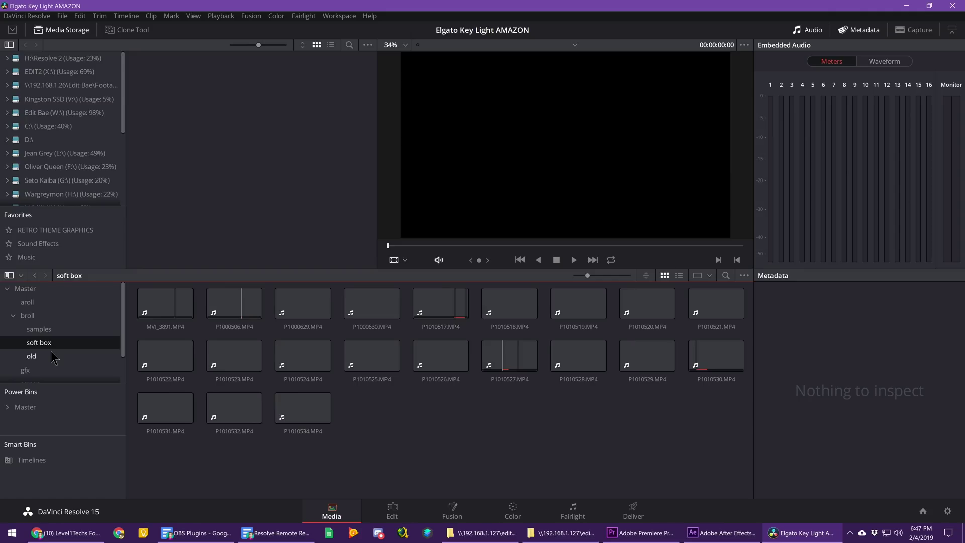
left_click(27, 301)
right_click(155, 309)
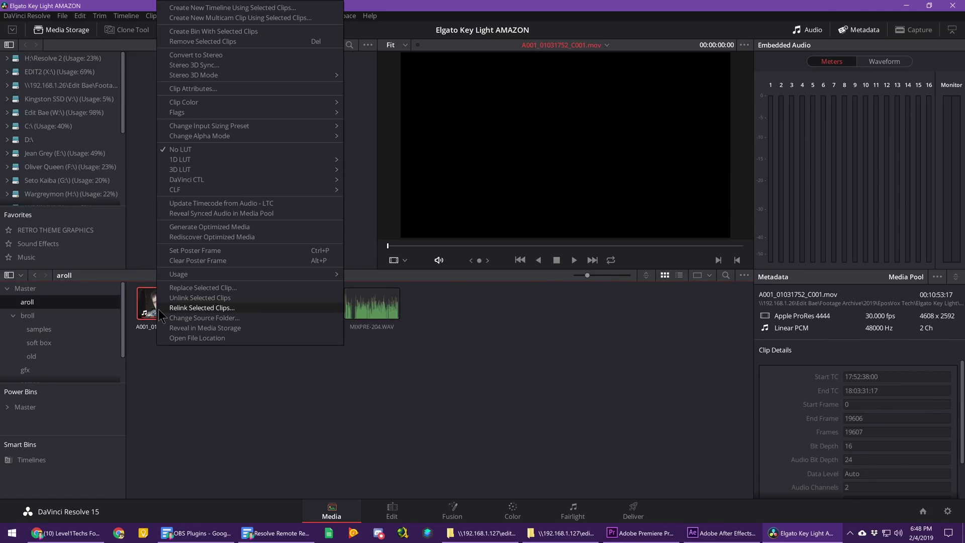
left_click(237, 308)
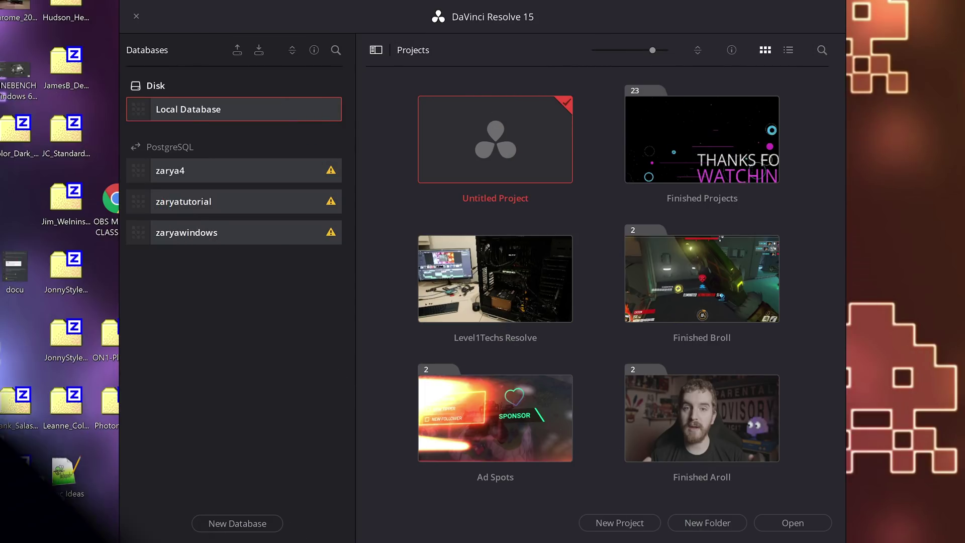
Step: Add PostgreSQL database zezima2 at 192.168.1.92 to the project manager
left_click(274, 530)
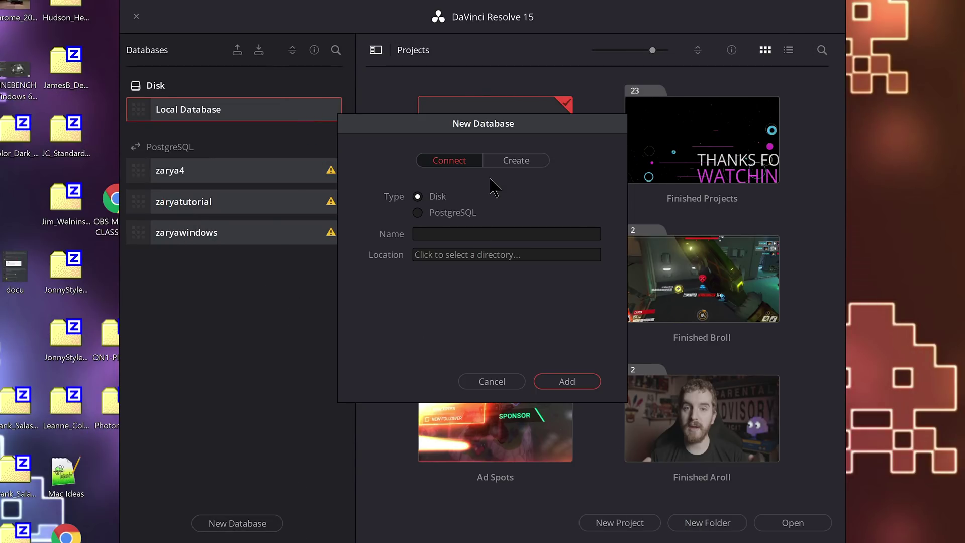
left_click(467, 215)
type("192.168.1.92")
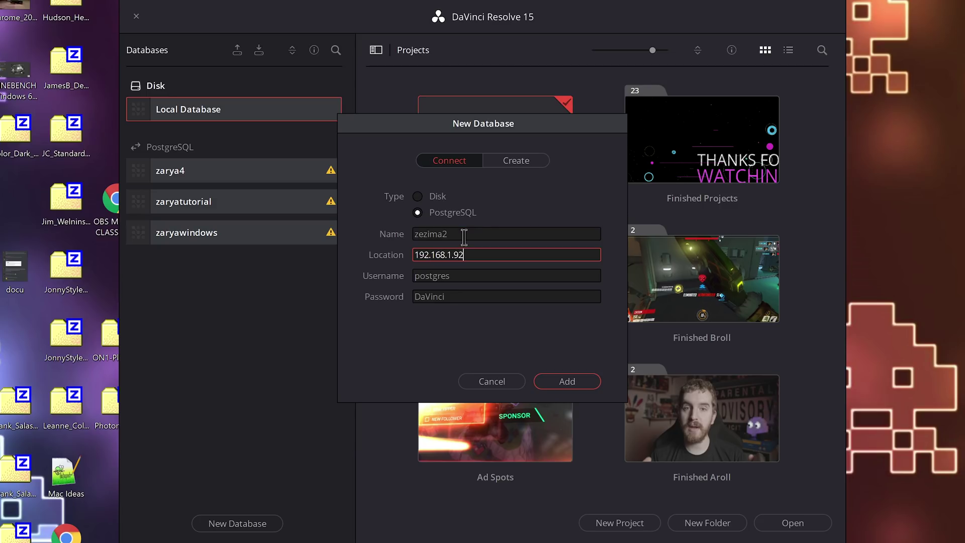
key("Return")
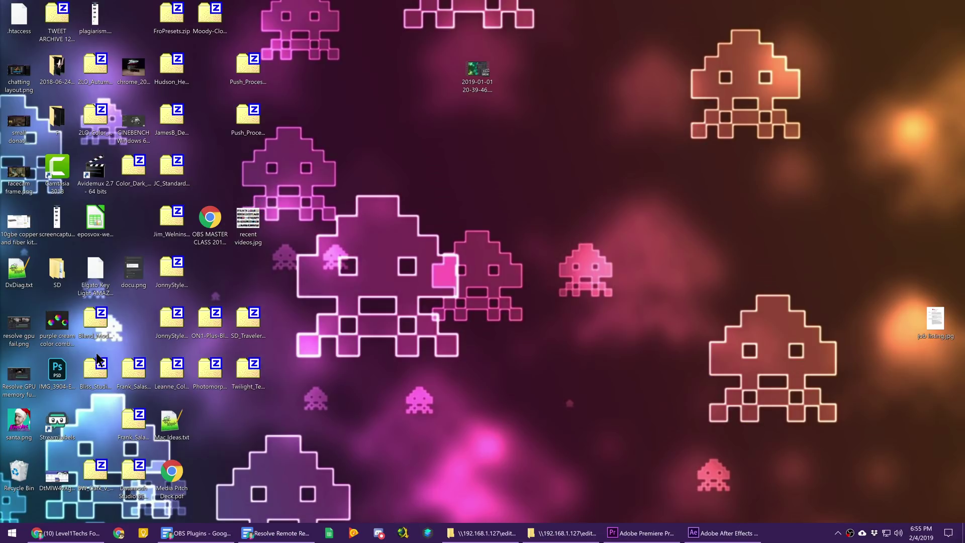
Step: Launch Command Prompt from the Run box with cmd
key("super+r")
type("cmd")
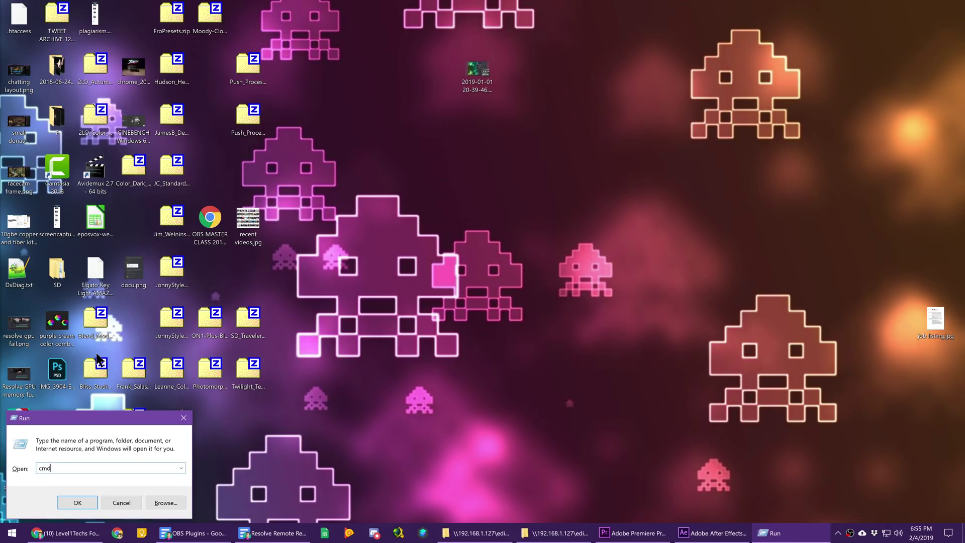
key("Return")
Step: Run ipconfig and select the Ethernet IPv4 address 192.168.1.25
type("ipconfig")
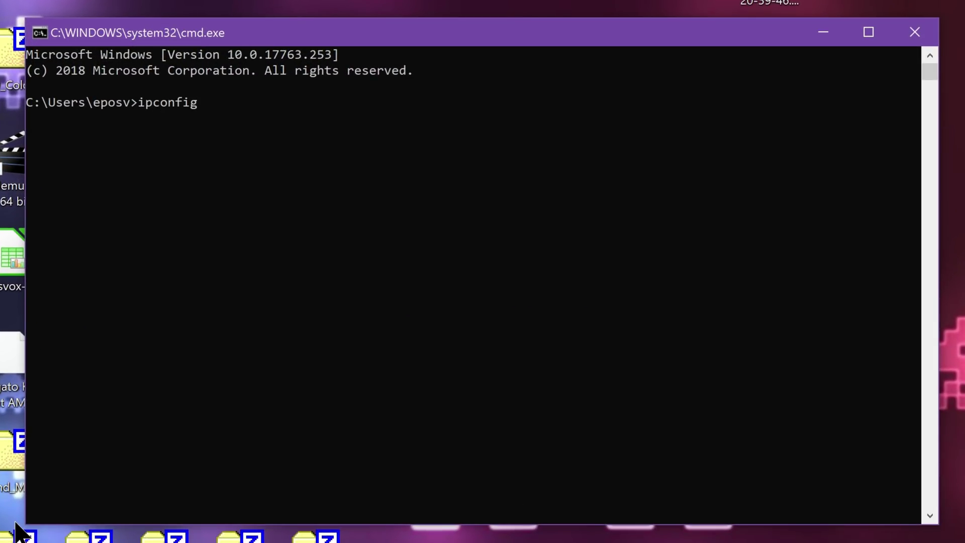
key("Return")
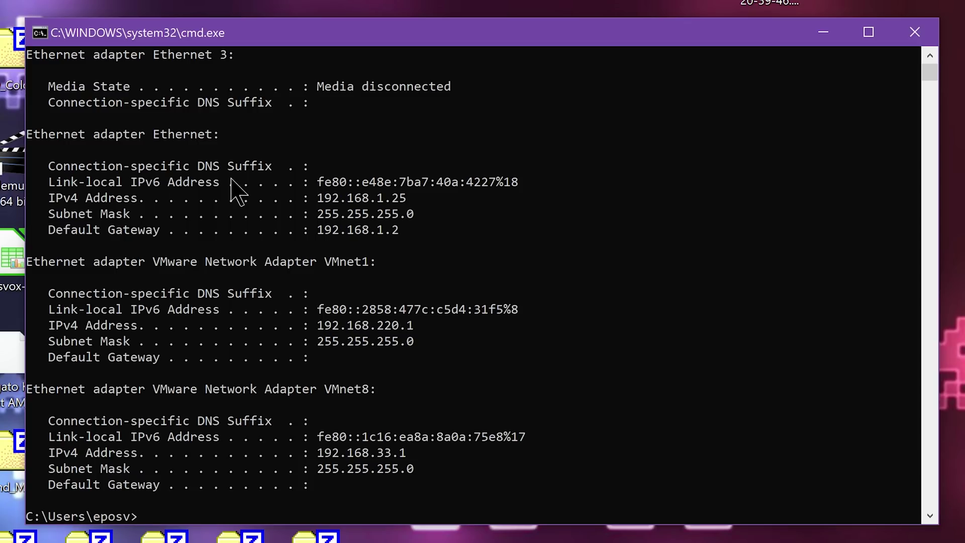
left_click_drag(420, 199, 244, 195)
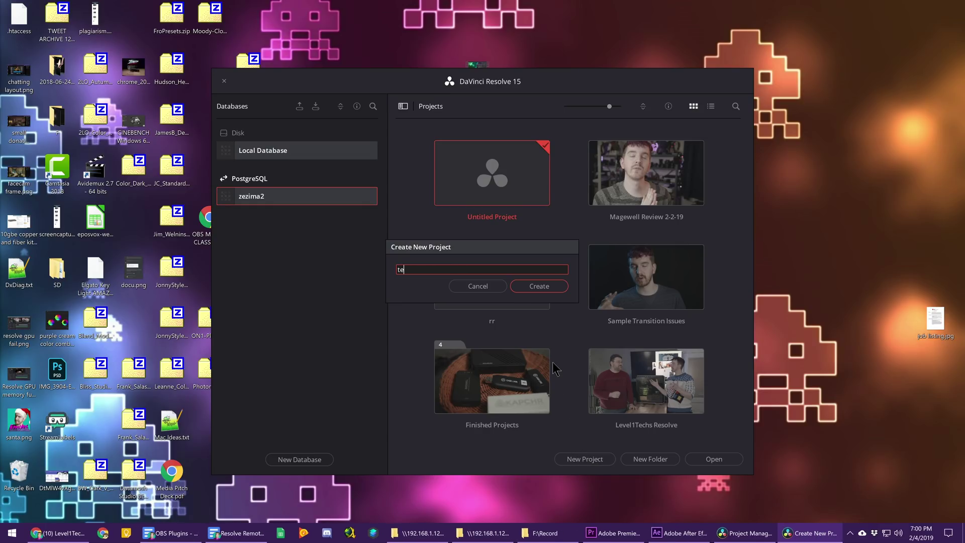
Step: Create the test project, then open zezima's Untitled Project
key("Return")
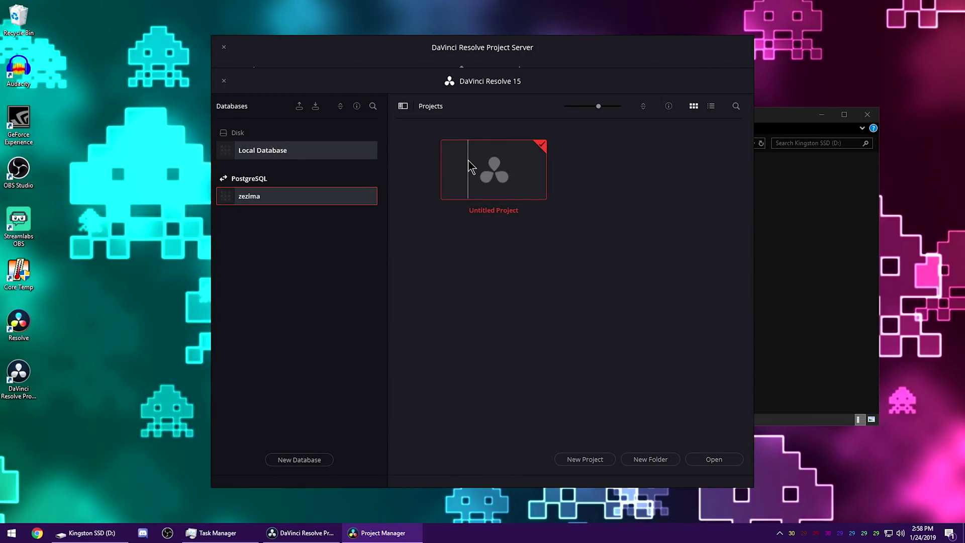
double_click(468, 159)
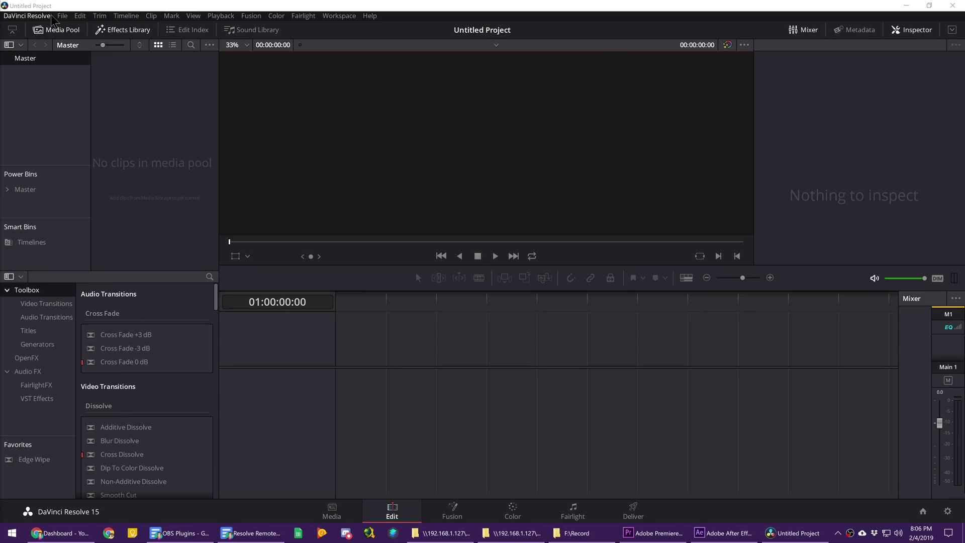
Step: In Preferences > Memory and GPU, enable Use display GPU for compute
left_click(30, 16)
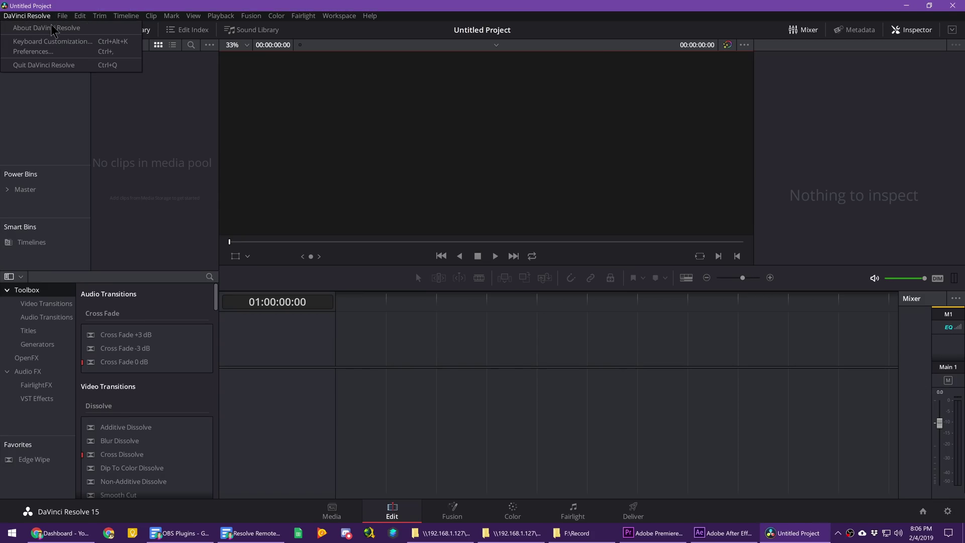
left_click(51, 52)
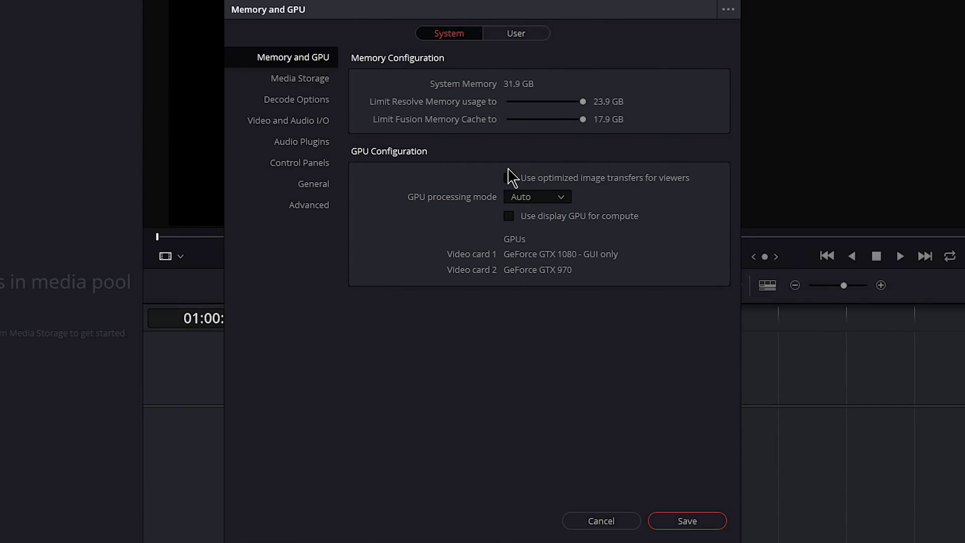
left_click(563, 197)
left_click(571, 211)
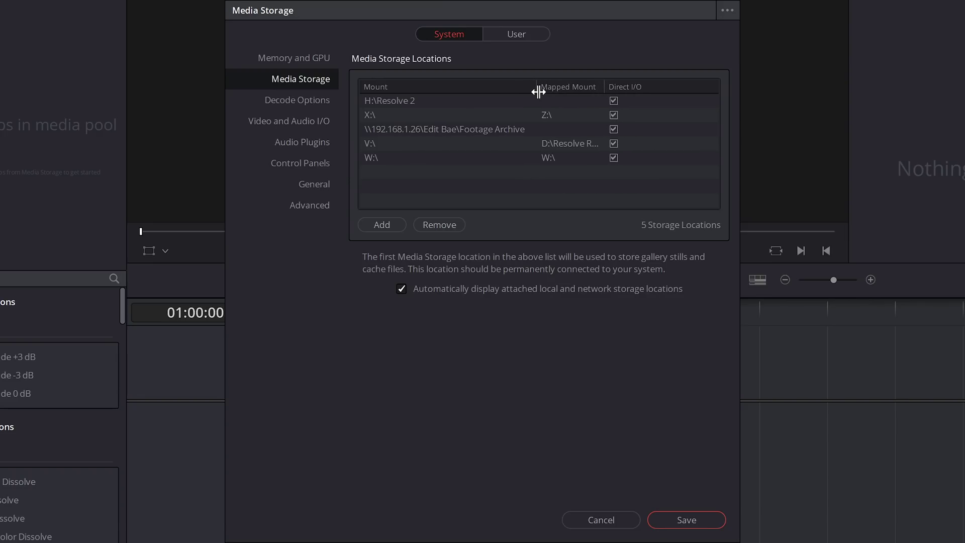
Step: Save preferences, then add D:\Resolve Cache as a media storage location
left_click_drag(644, 97, 639, 97)
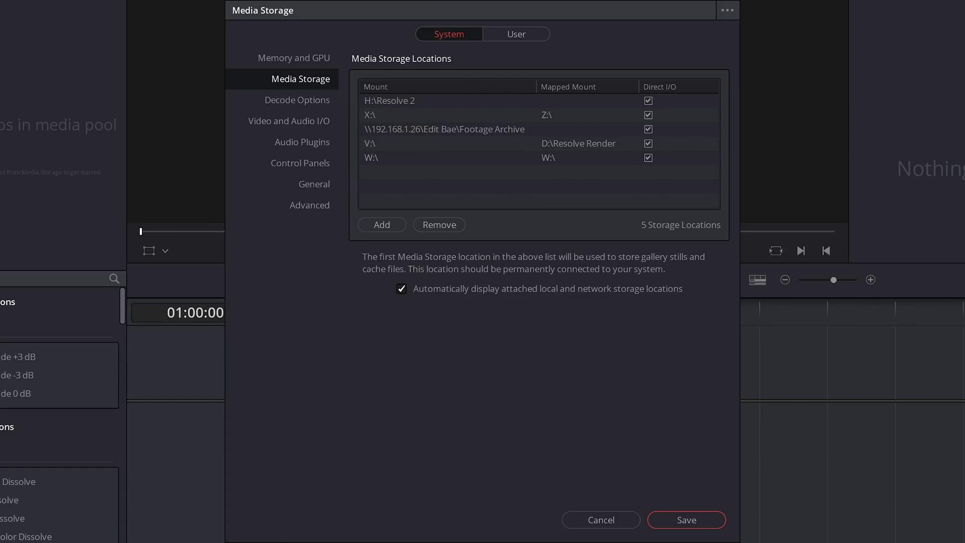
left_click(680, 523)
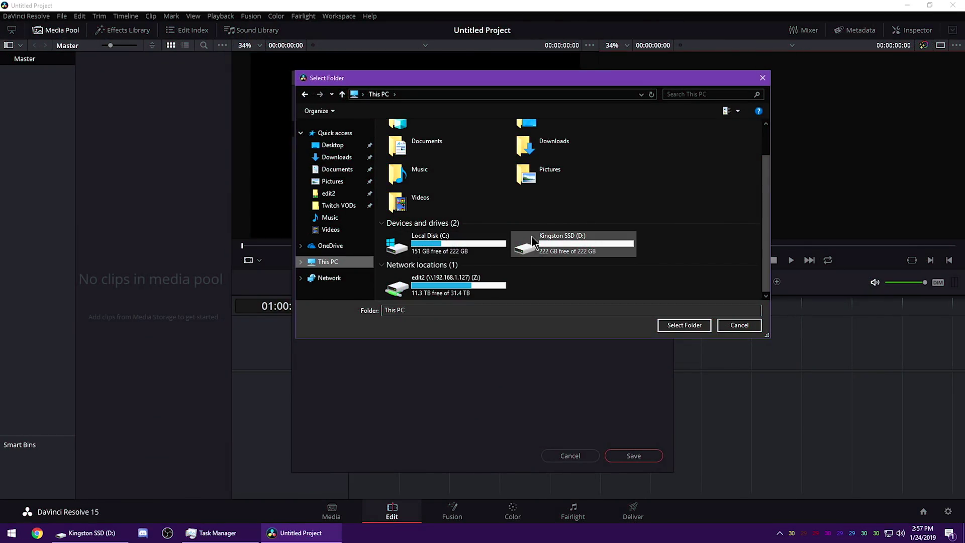
double_click(534, 235)
double_click(412, 141)
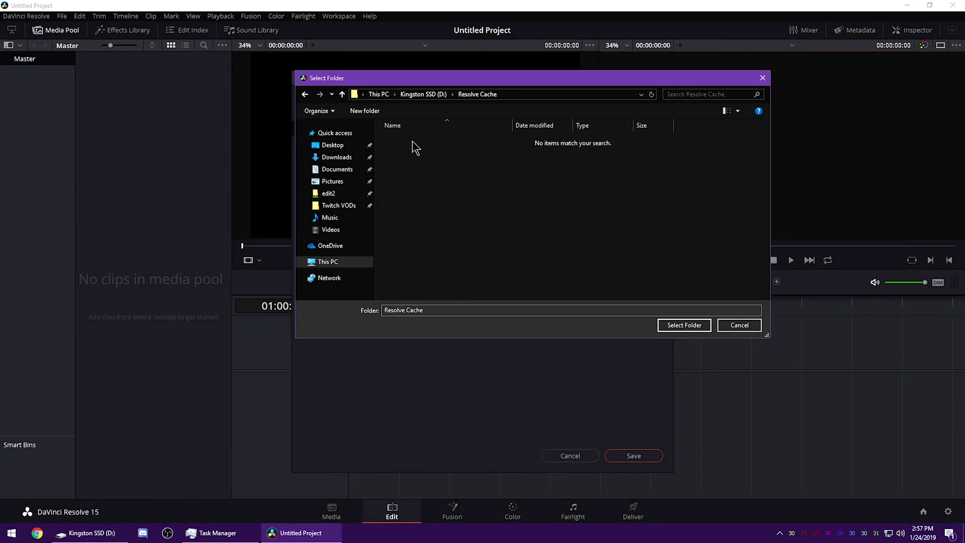
left_click(690, 332)
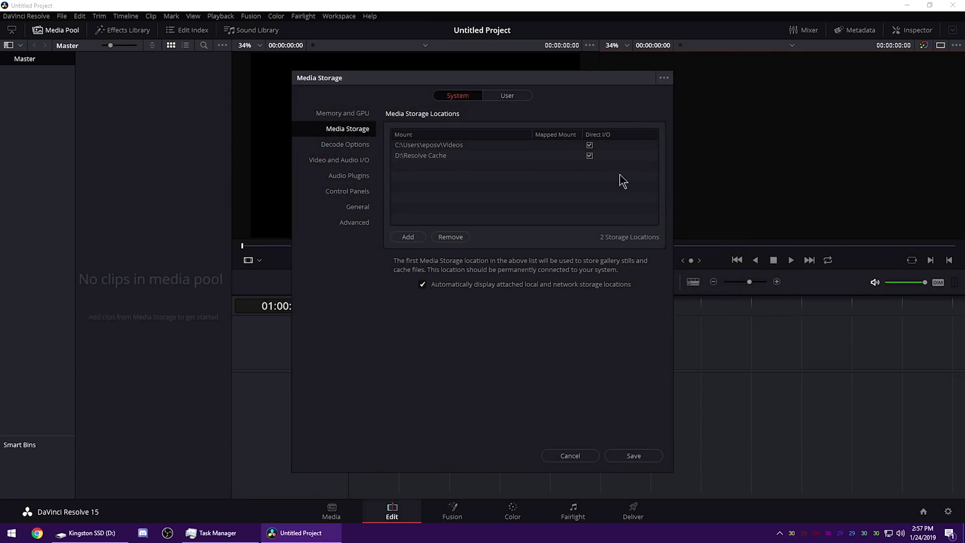
Step: Remove Videos and add D:\Resolve Render with mapped mount W:
left_click(521, 149)
left_click(448, 236)
left_click(408, 236)
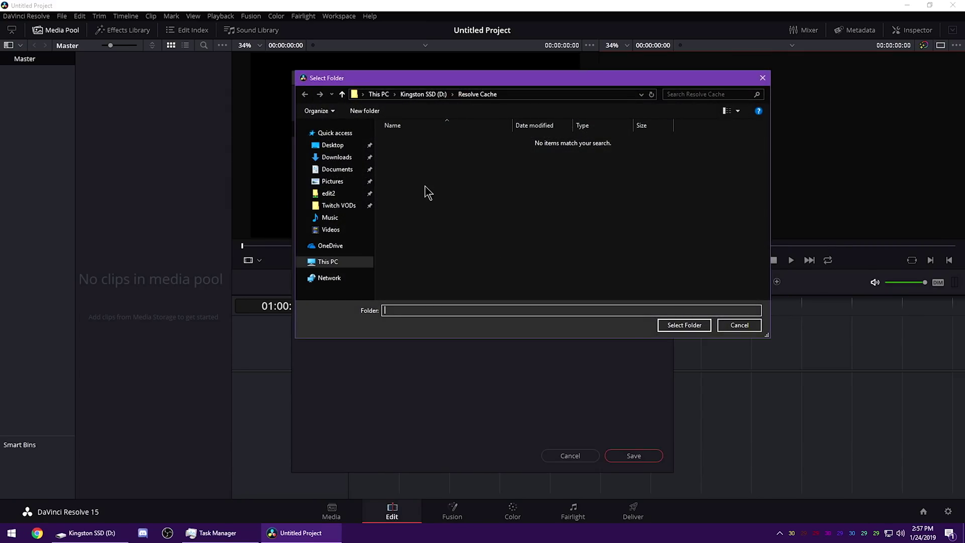
left_click(342, 262)
scroll(496, 277, "down", 1)
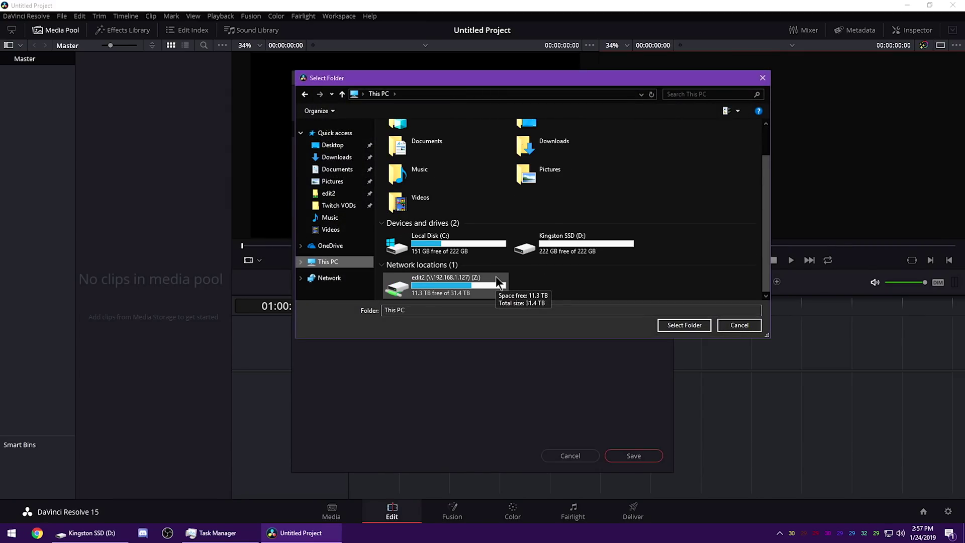
double_click(563, 240)
double_click(408, 150)
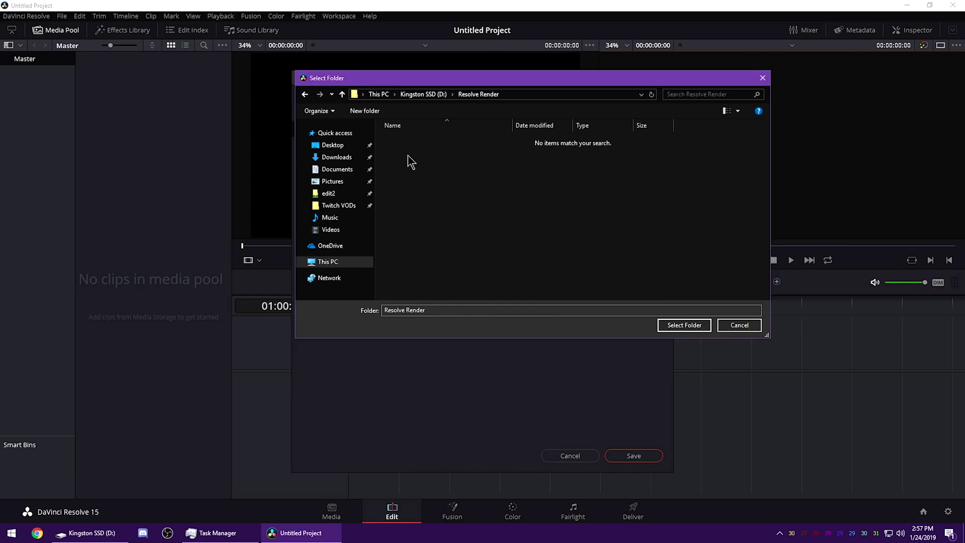
left_click(668, 321)
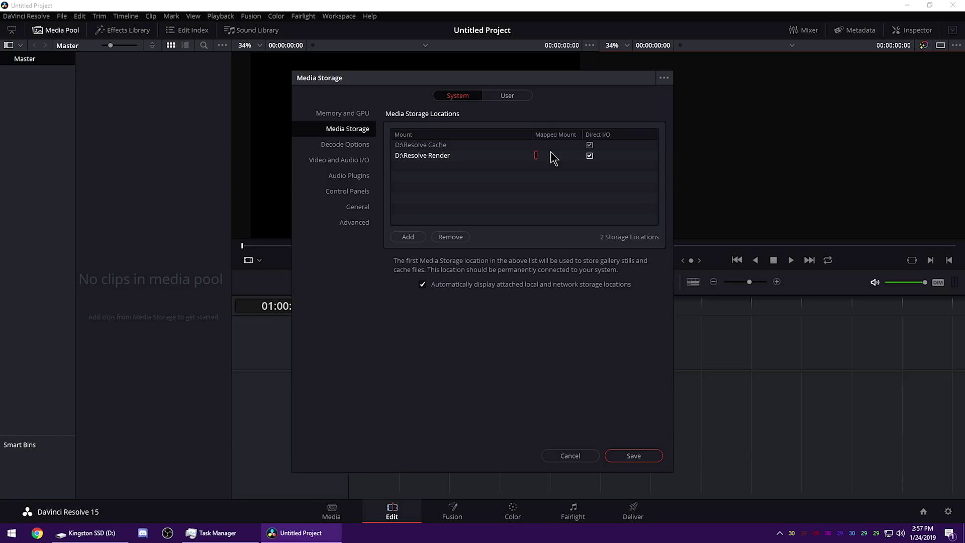
type("W:")
Step: Re-add the Videos folder as the third storage location
left_click(408, 237)
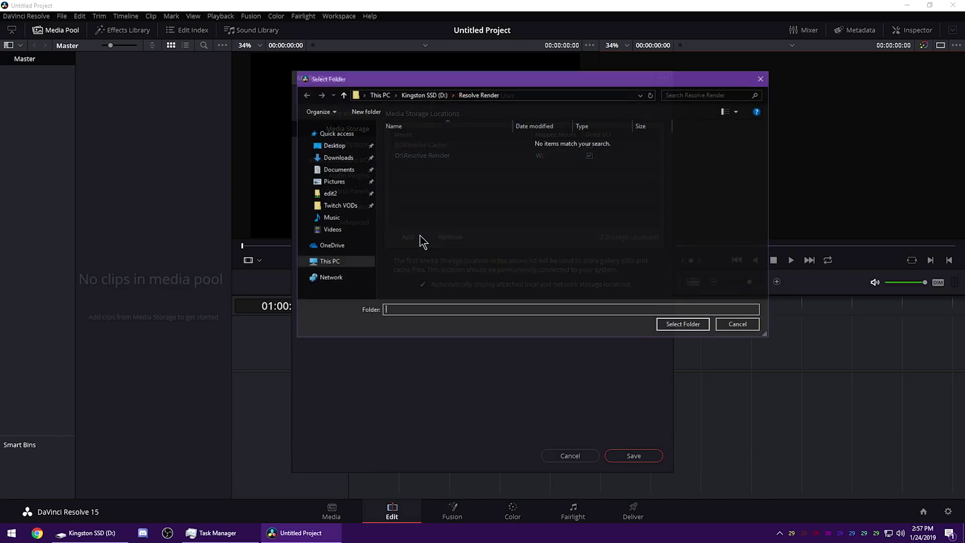
left_click(330, 229)
left_click(670, 323)
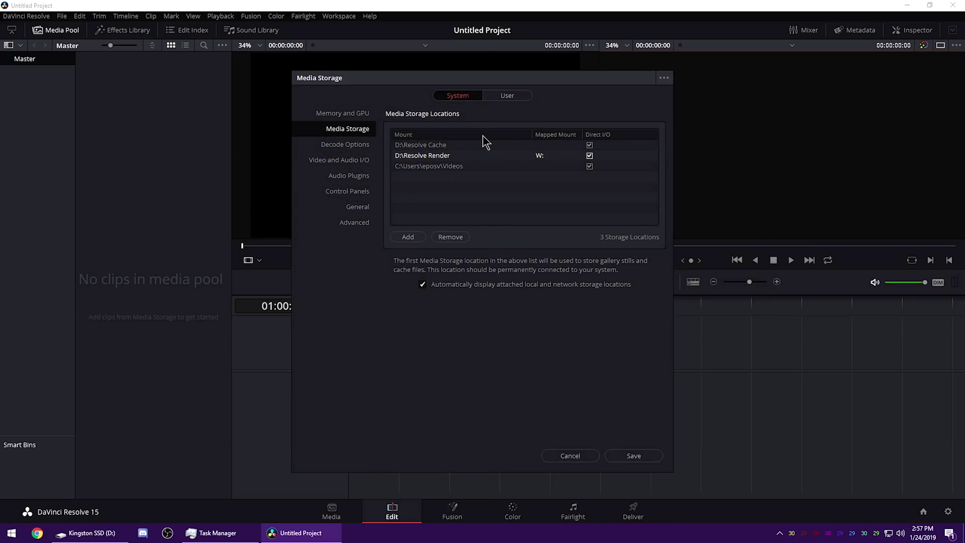
left_click(347, 115)
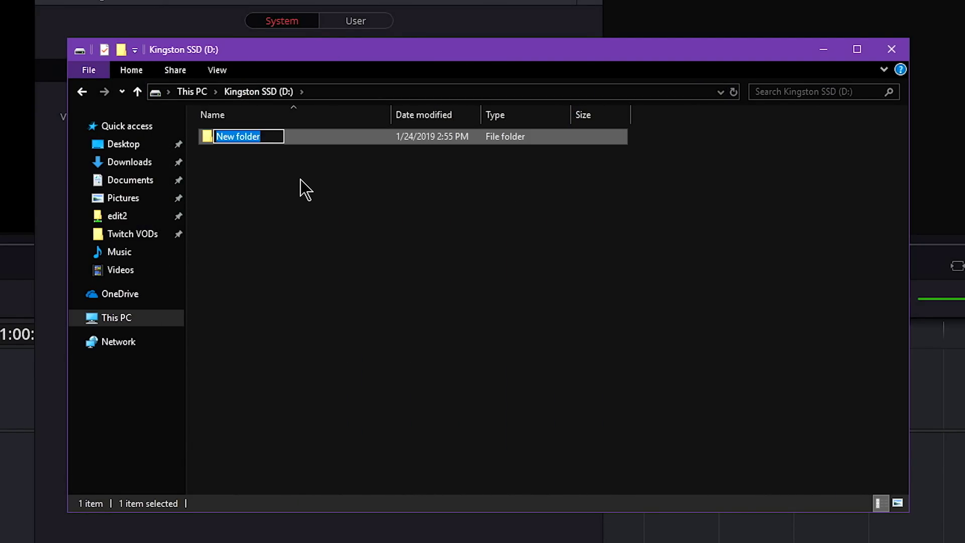
Step: Name the new folder on the Kingston SSD 'Resolve Cache'
type("rE")
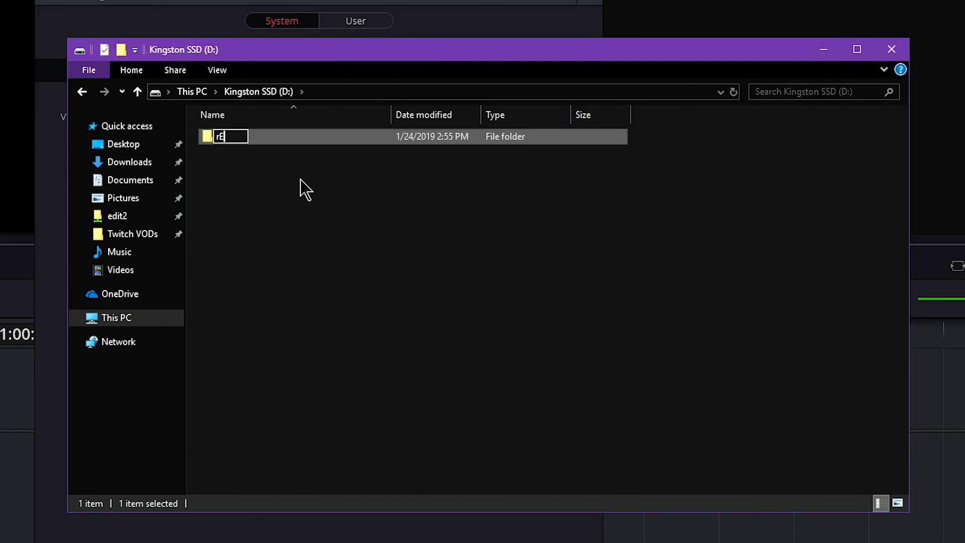
type("SOL")
key("BackSpace")
key("BackSpace")
key("BackSpace")
key("BackSpace")
type("Re")
type("solve Cache")
key("Return")
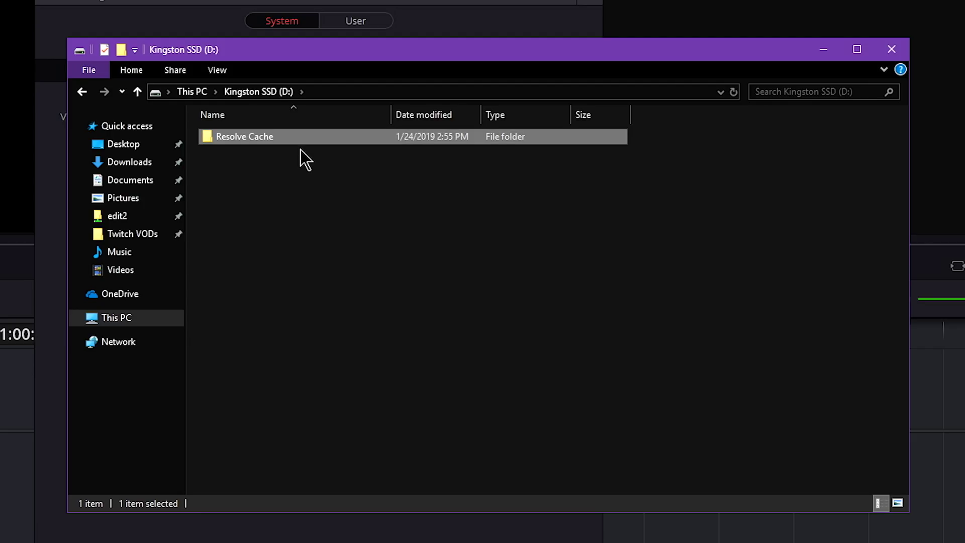
Step: Create a 'Resolve Render' folder and open its Properties
left_click(121, 49)
type("R")
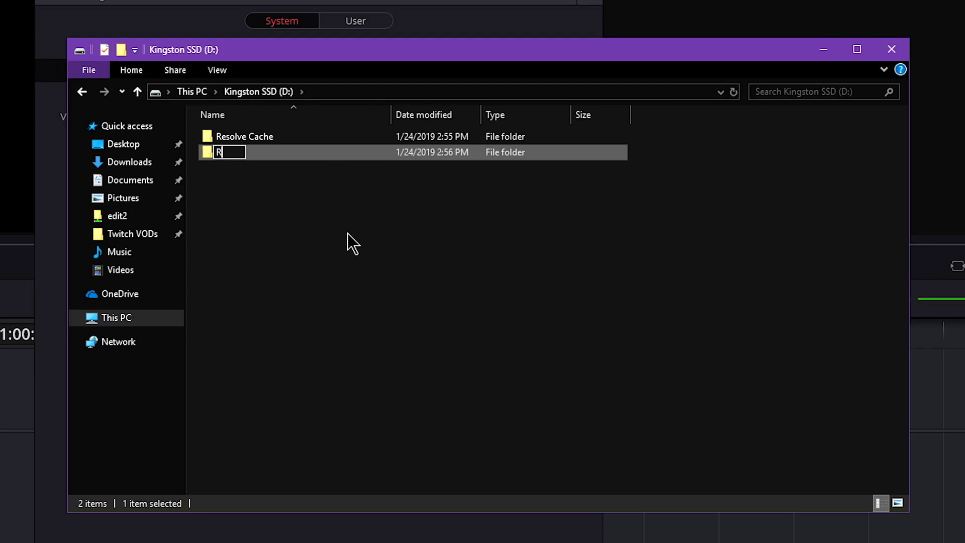
type("esolve Render")
key("Return")
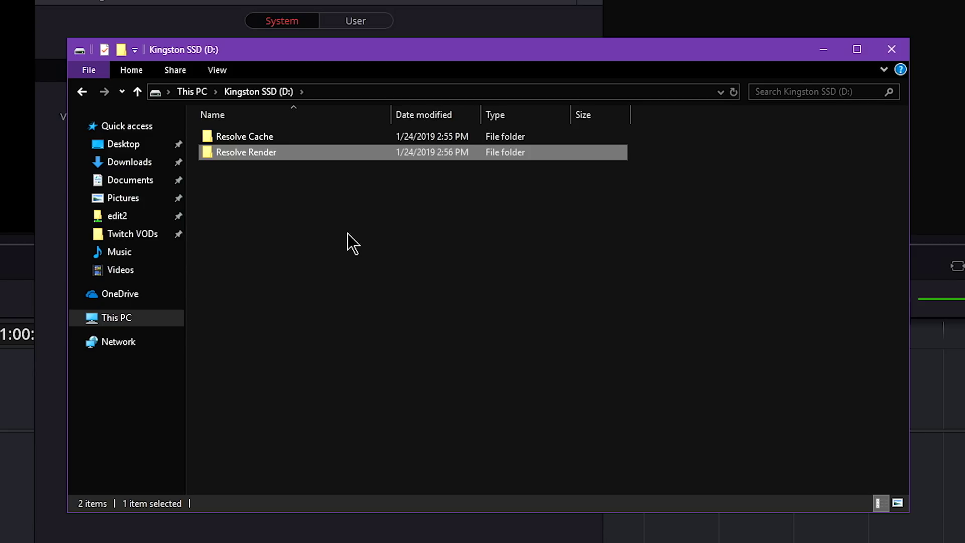
right_click(243, 156)
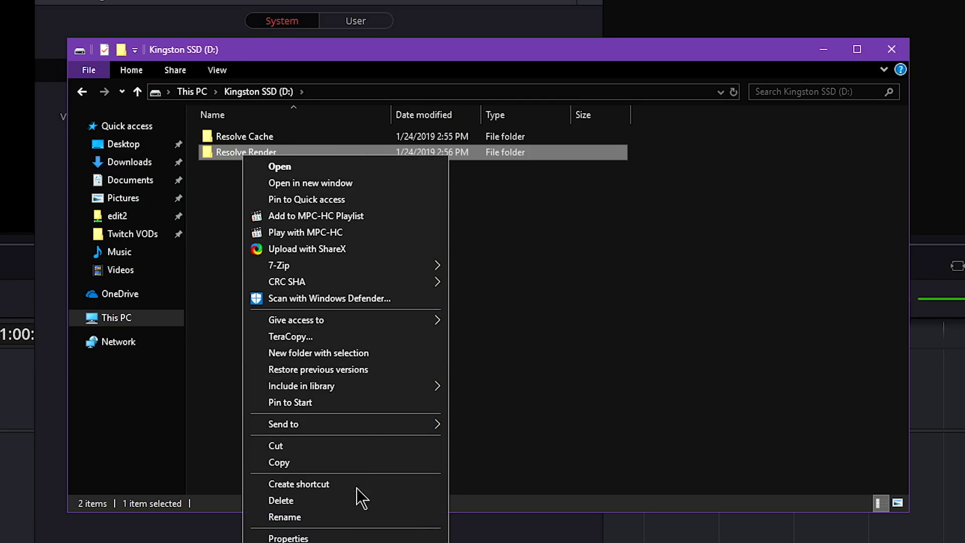
left_click(345, 535)
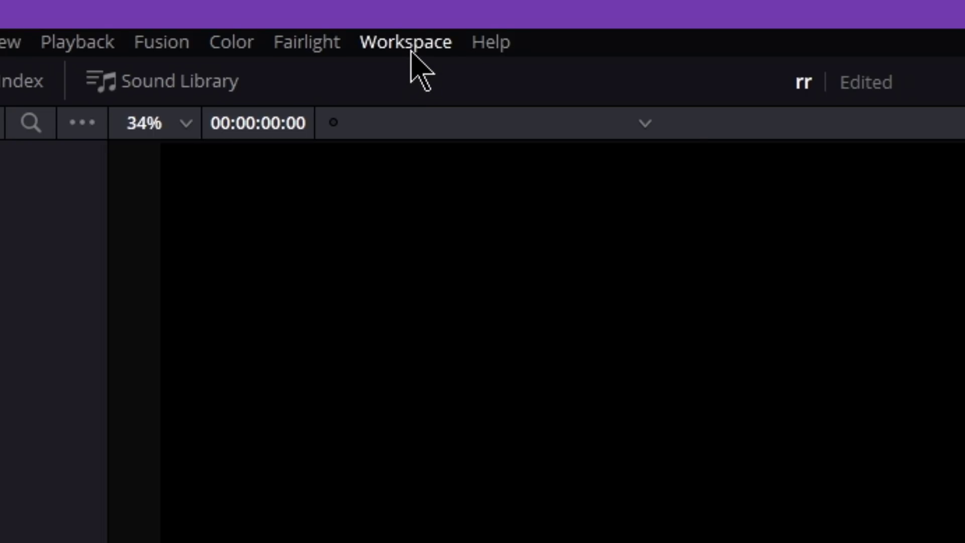
Step: Enter Workspace > Remote Rendering, saving the open project when prompted
left_click(411, 50)
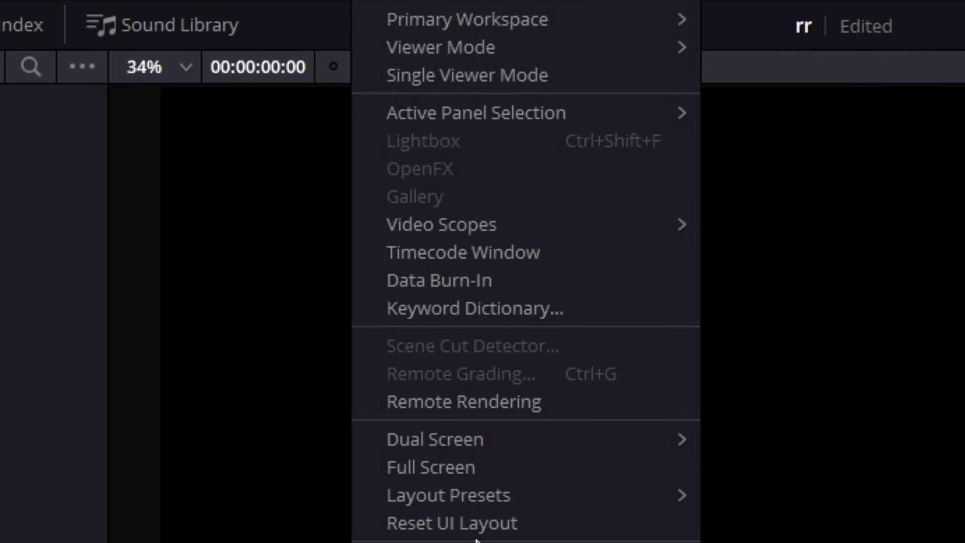
left_click(518, 402)
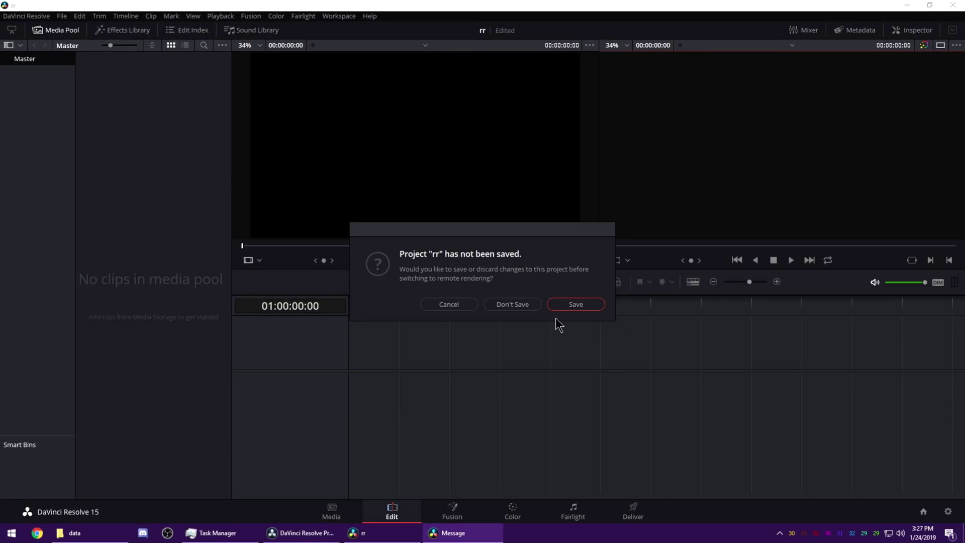
left_click(512, 303)
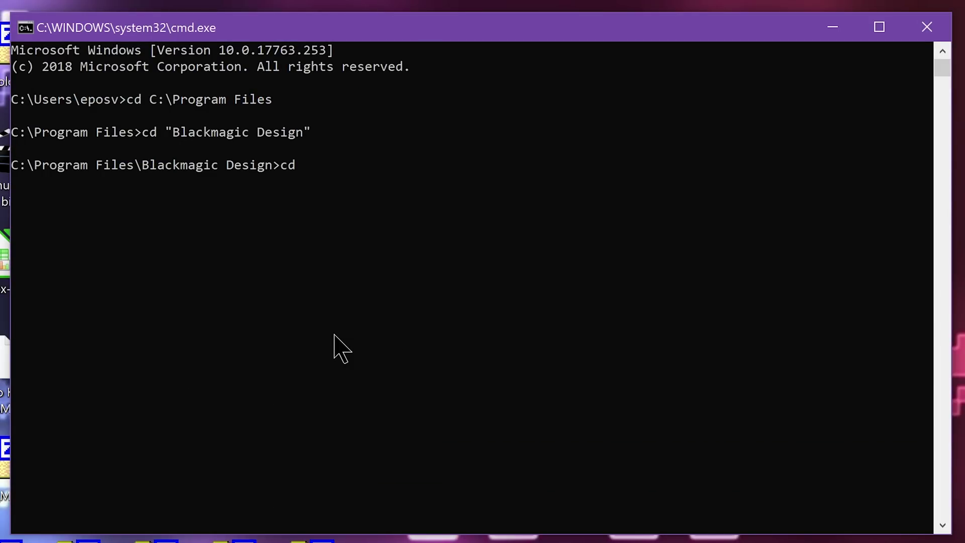
Step: List the contents of the DaVinci Resolve install folder with dir
key("Return")
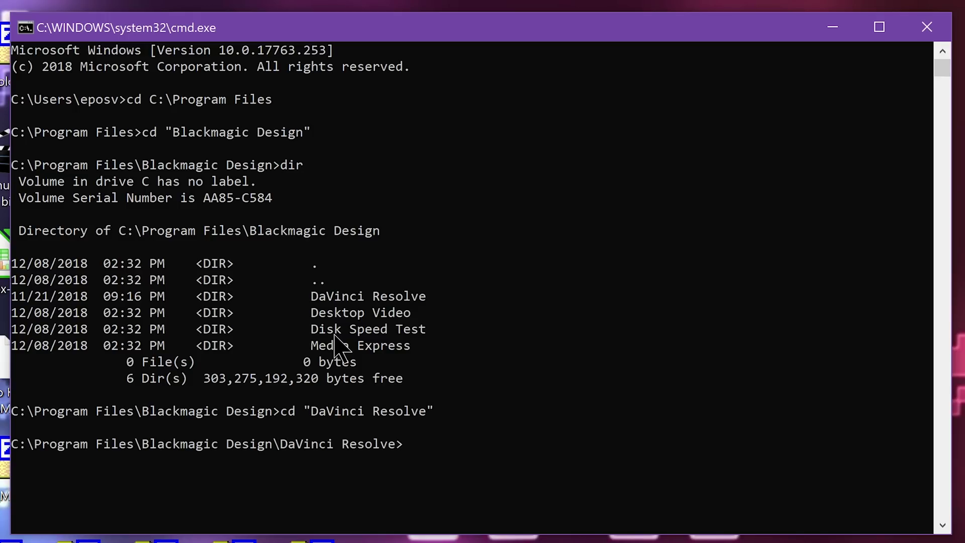
type("dir")
key("Return")
type("cd bi")
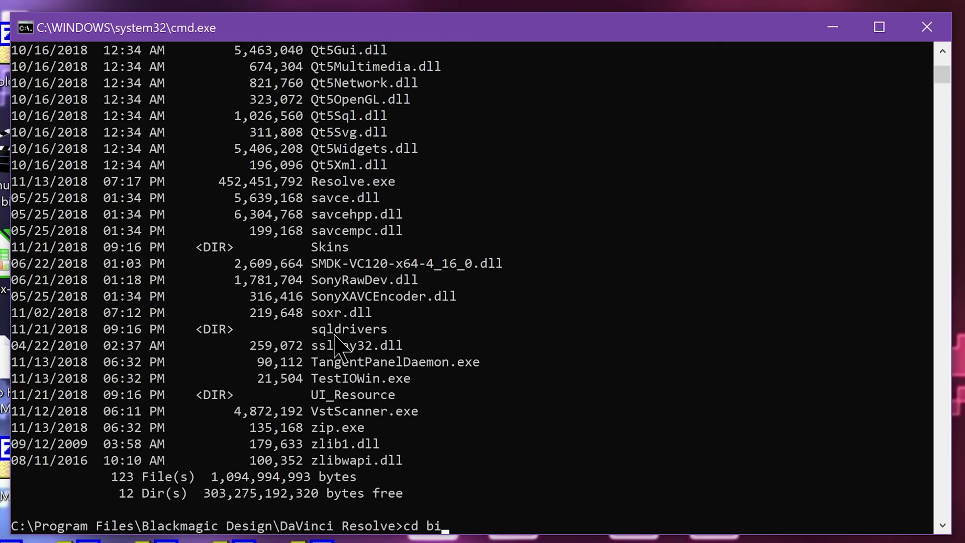
type("n")
key("Return")
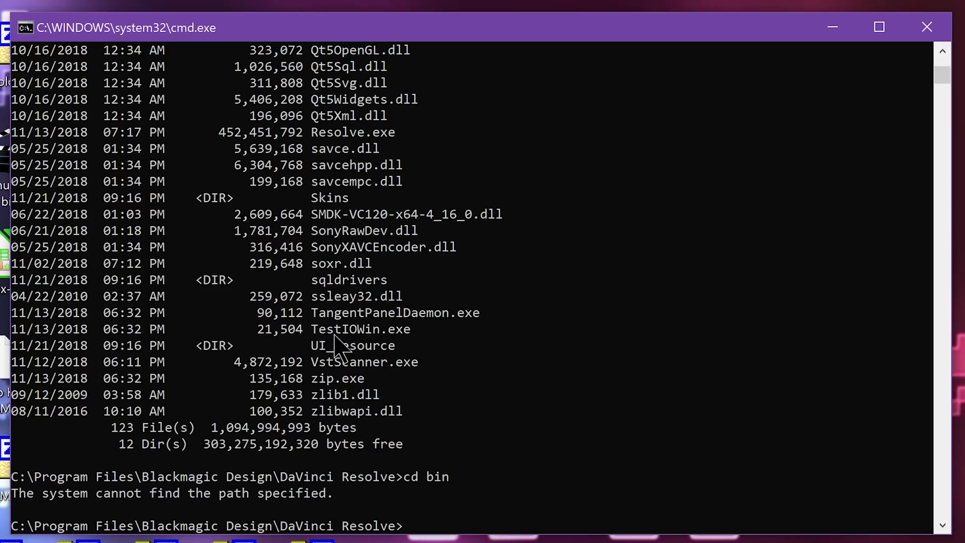
Step: Check the file listing, then run resolve -rr to start remote rendering
scroll(478, 215, "up", 6)
scroll(478, 215, "up", 3)
scroll(477, 259, "down", 3)
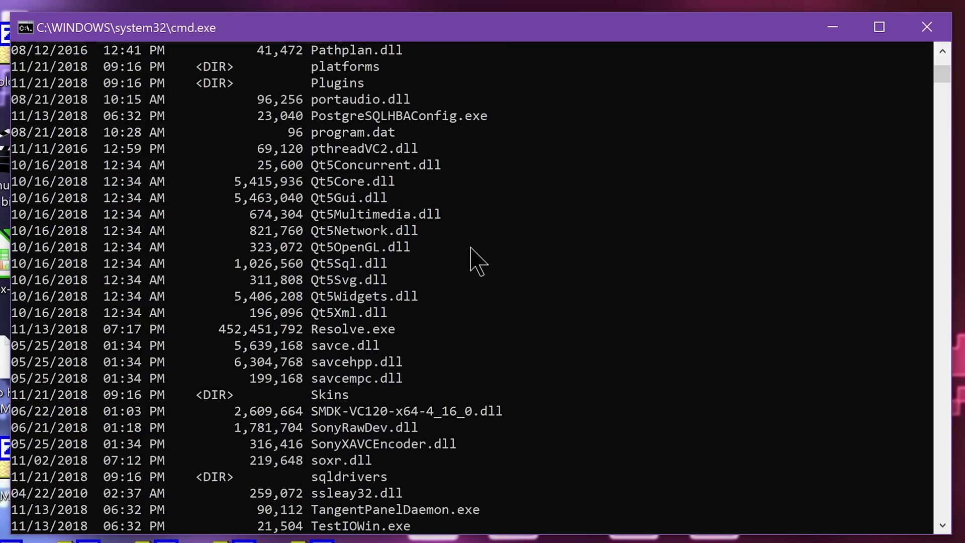
scroll(477, 258, "down", 1)
scroll(477, 258, "down", 1)
scroll(477, 259, "up", 3)
scroll(478, 259, "up", 3)
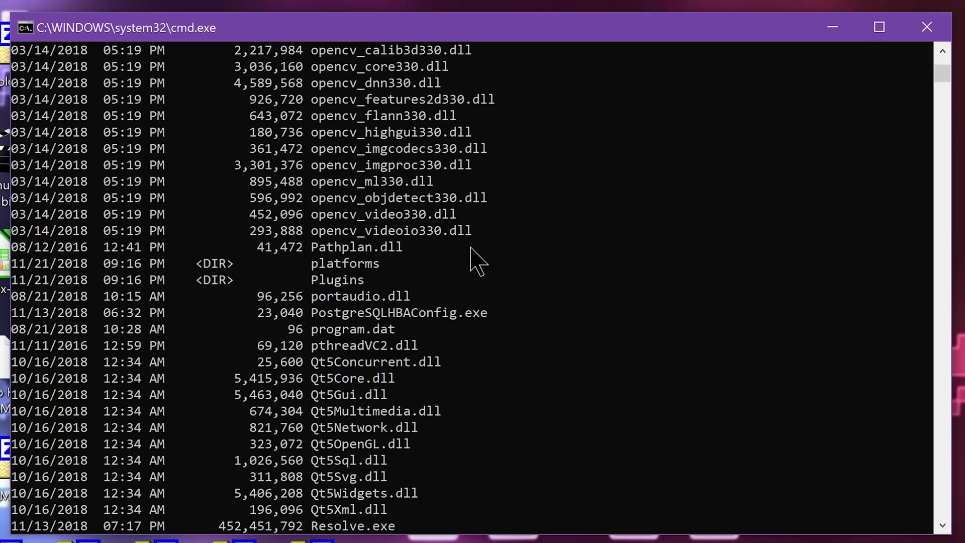
scroll(357, 347, "down", 1)
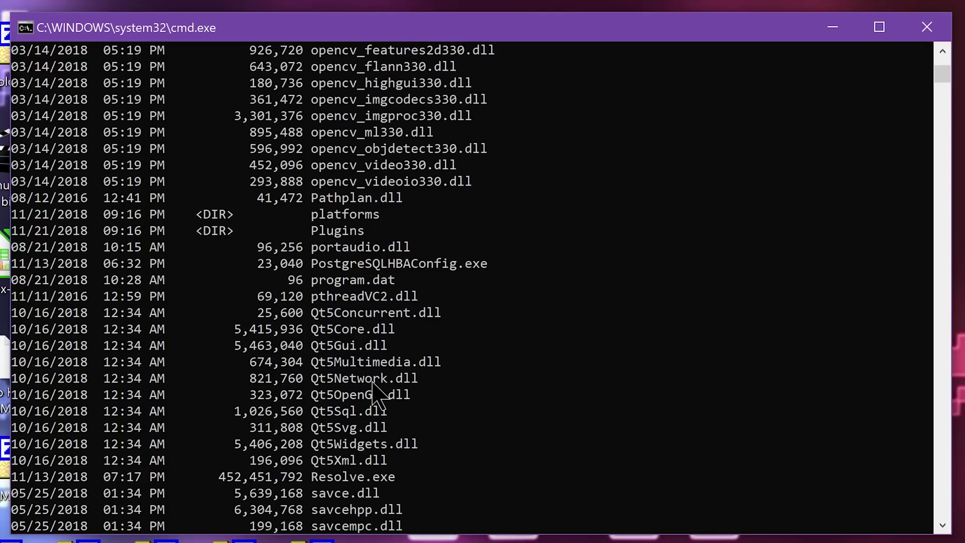
scroll(412, 430, "down", 18)
scroll(465, 450, "up", 5)
scroll(553, 455, "up", 5)
type("resolve -rr")
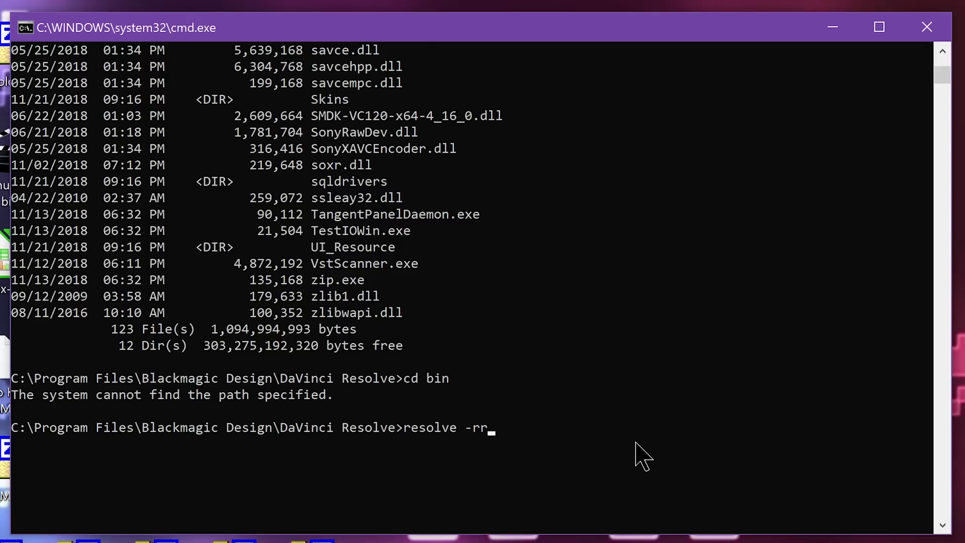
key("Return")
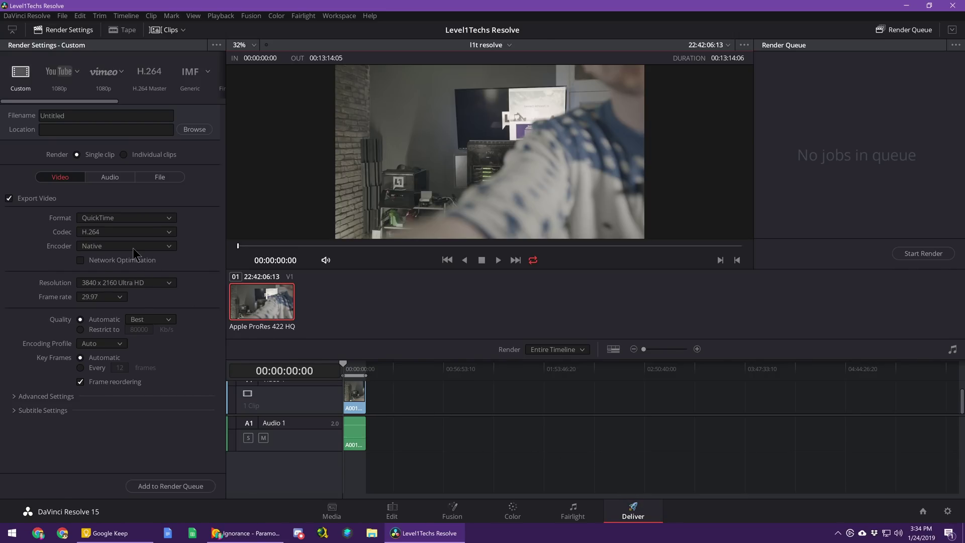
Step: Browse via This PC to the Resolve Render network drive and save V:\ as the render location
left_click(134, 249)
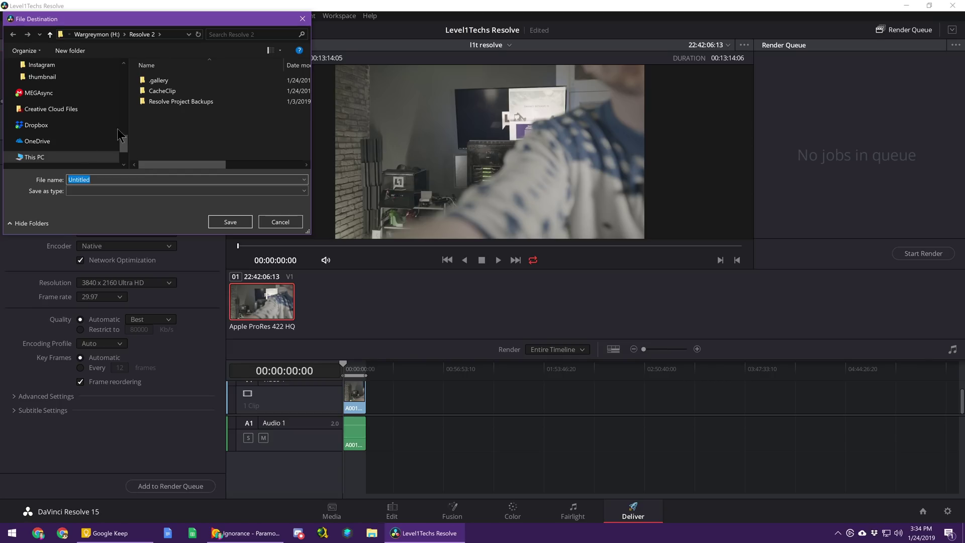
left_click(99, 158)
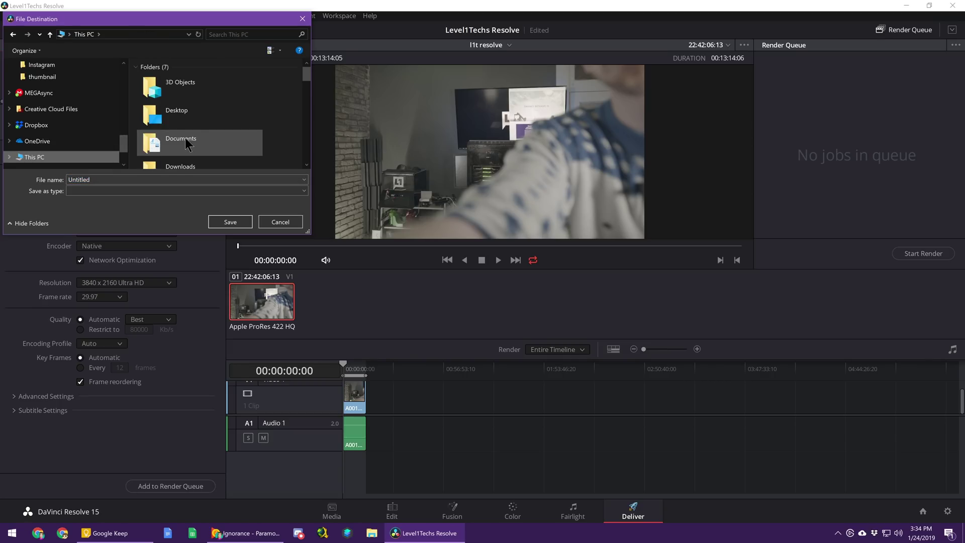
scroll(185, 139, "down", 3)
scroll(186, 139, "down", 3)
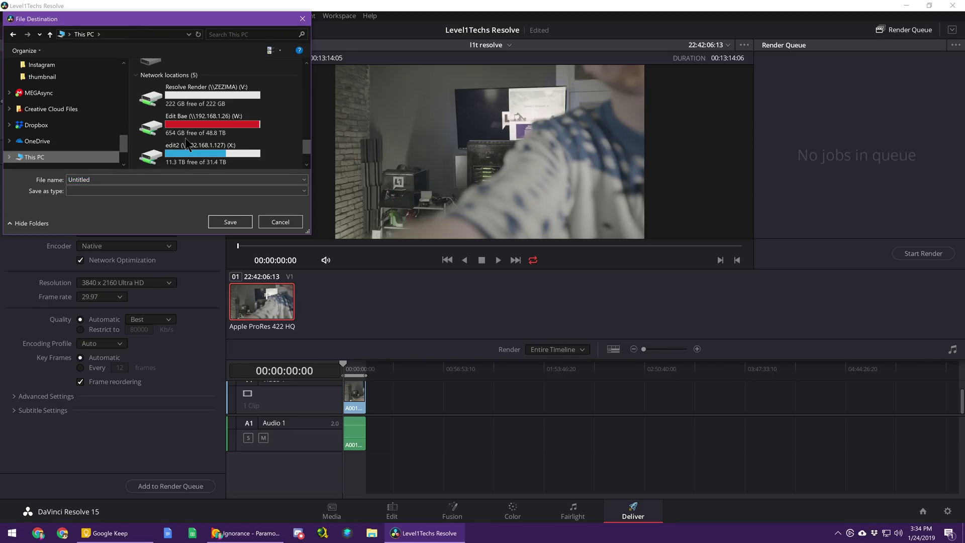
scroll(185, 138, "down", 2)
scroll(191, 122, "up", 3)
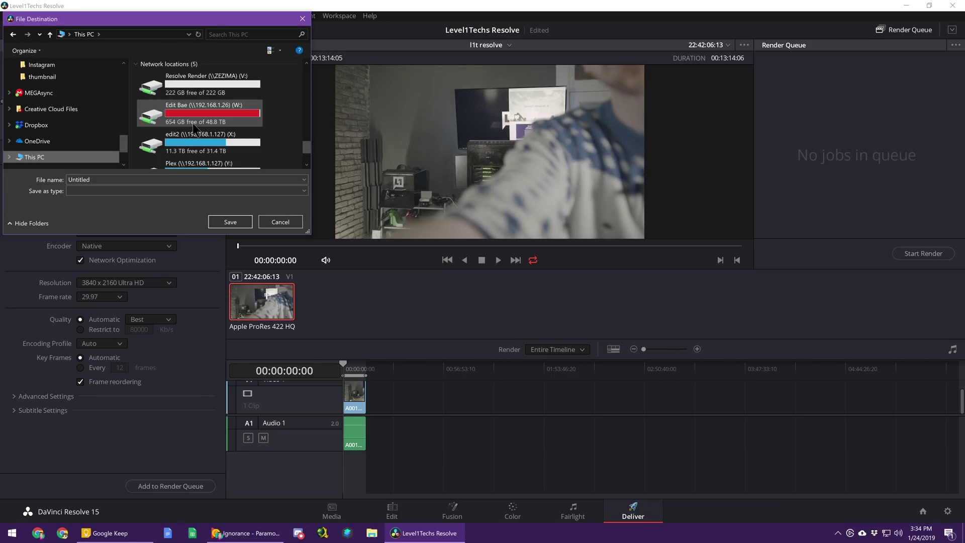
double_click(208, 86)
left_click(239, 221)
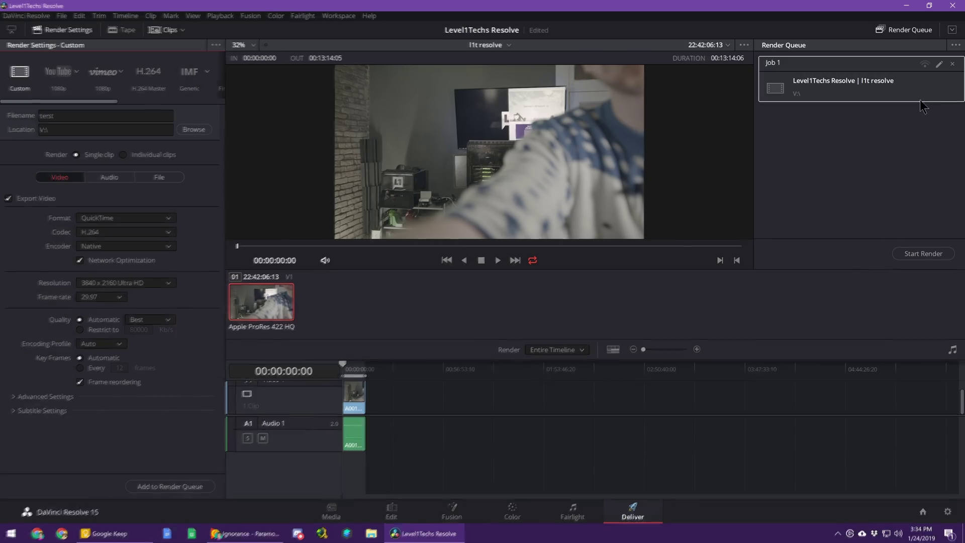
Step: Assign Job 1 in the render queue to remote rendering on the TRUNKS node
left_click(925, 64)
left_click(918, 88)
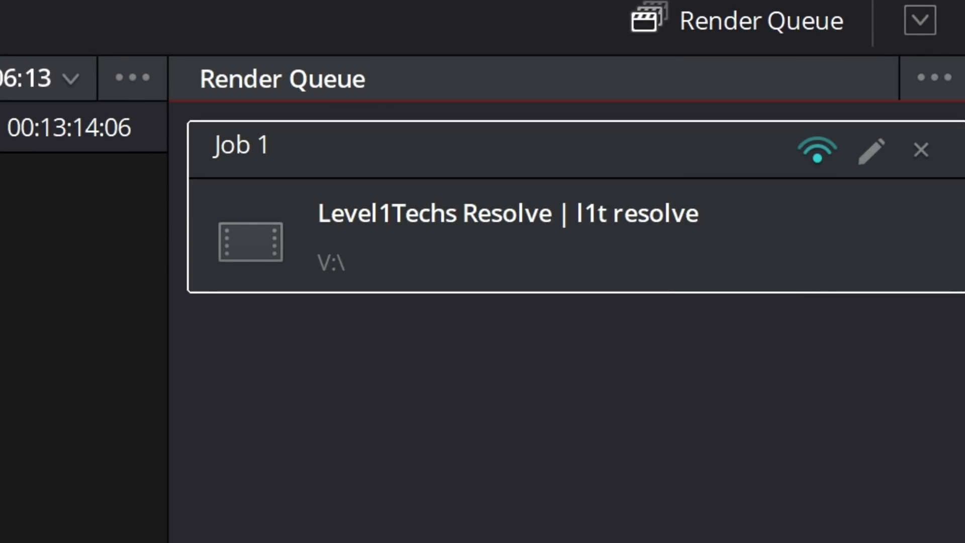